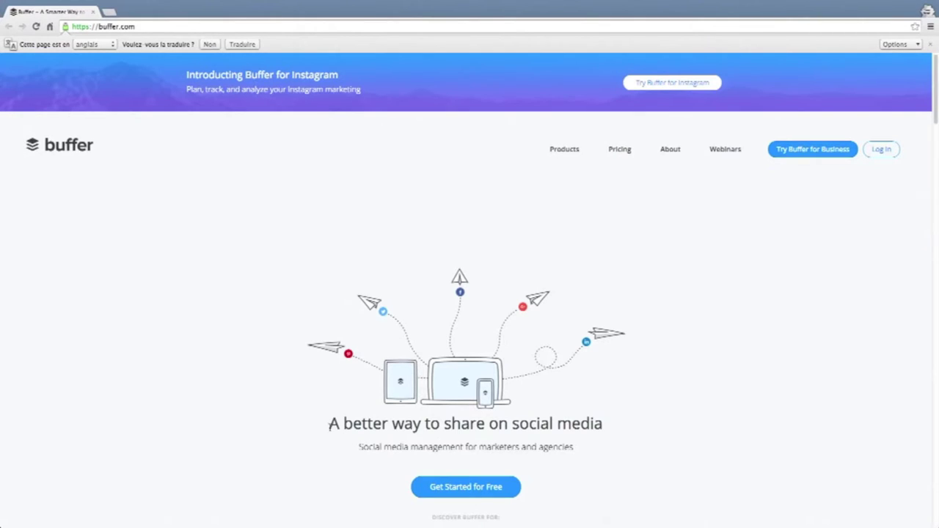
Begin the free Buffer sign-up and choose 'Create Account with Twitter'.
left_click_drag(325, 425, 610, 428)
left_click(611, 429)
scroll(611, 385, "down", 2)
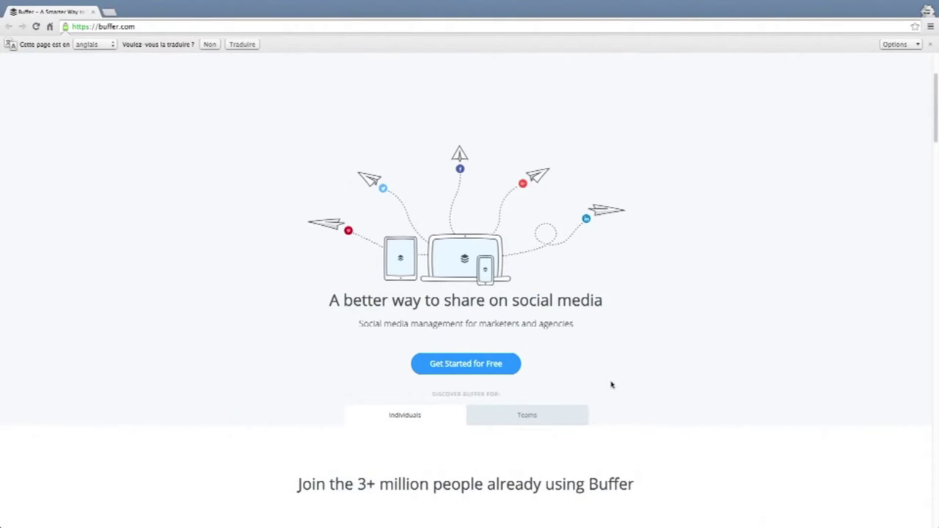
left_click(477, 365)
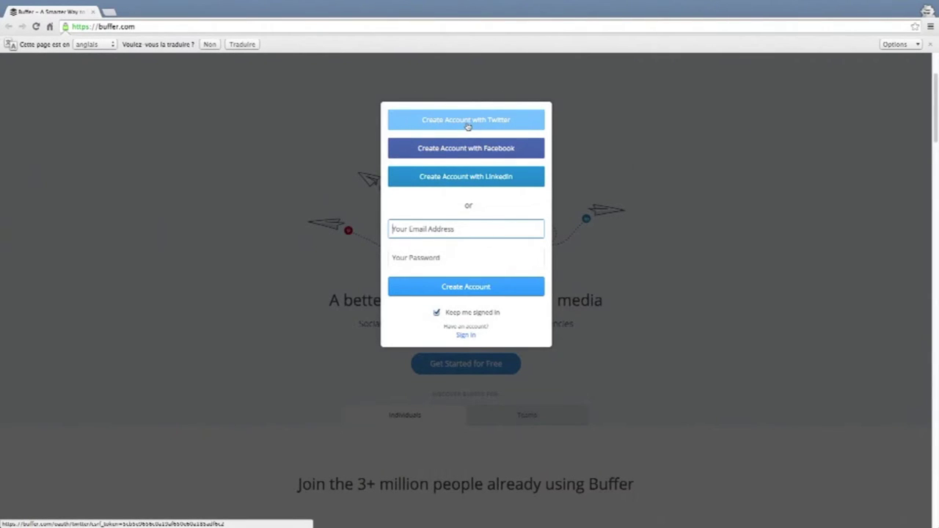
left_click(468, 126)
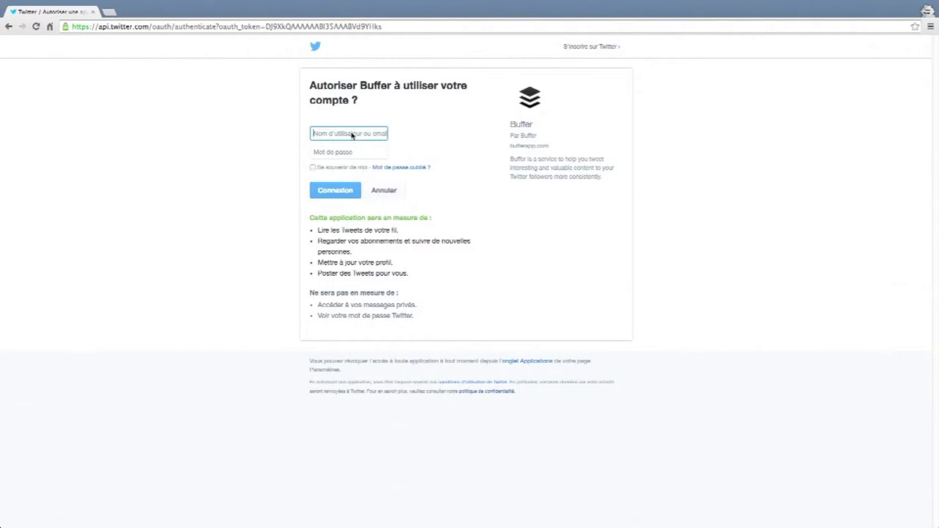
Log in with the Twitter username and password and authorize Buffer's access.
type("@igerstogo")
key("Tab")
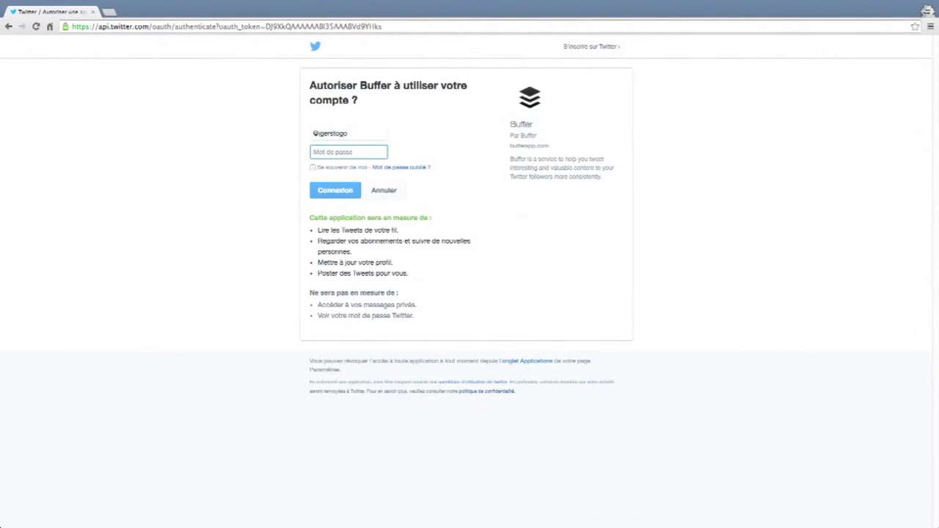
type("••••••••••")
left_click(347, 191)
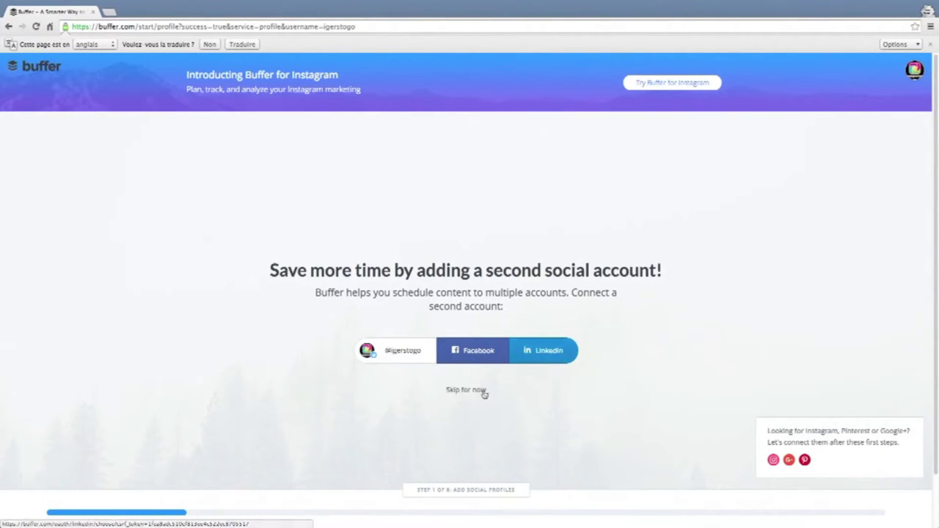
Skip adding a Facebook or LinkedIn account as a second profile.
scroll(466, 391, "down", 1)
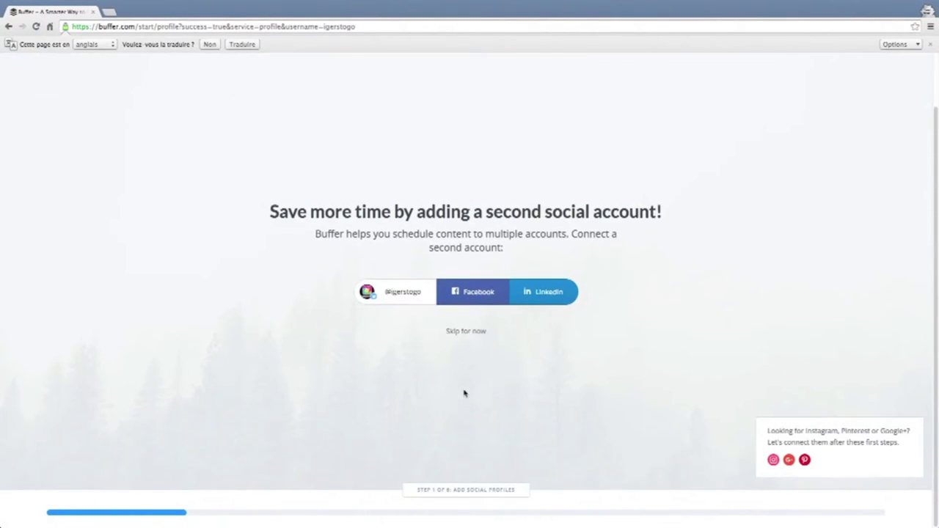
scroll(466, 394, "up", 1)
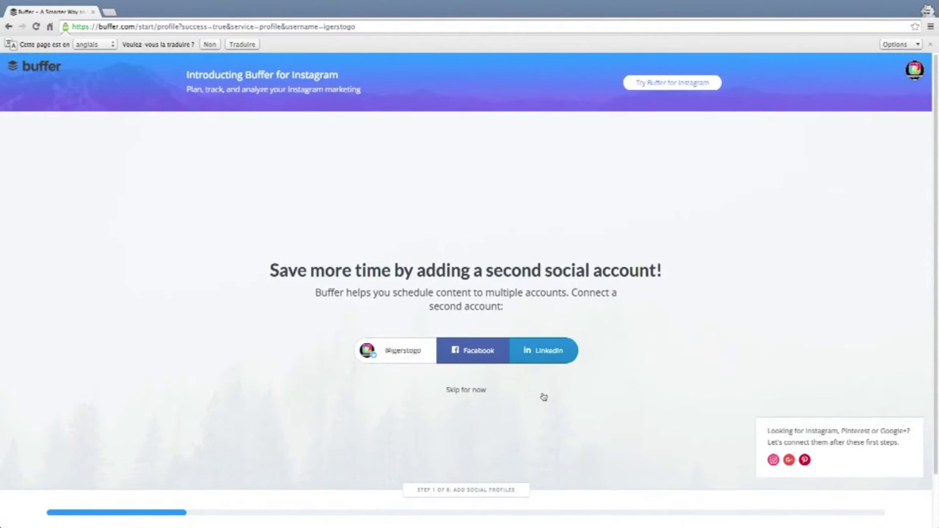
left_click(467, 390)
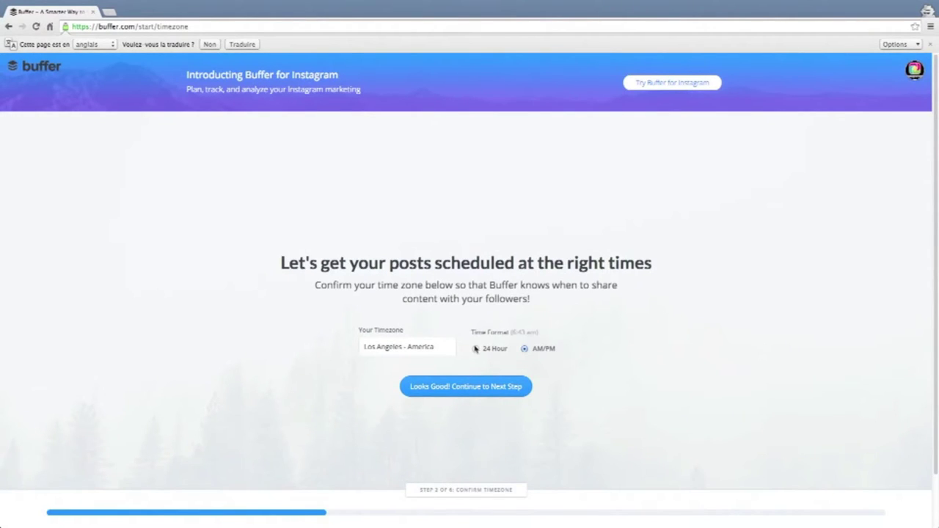
Set the timezone to Tunis - Tunisia, keep AM/PM format, and continue.
left_click(400, 347)
left_click(366, 341)
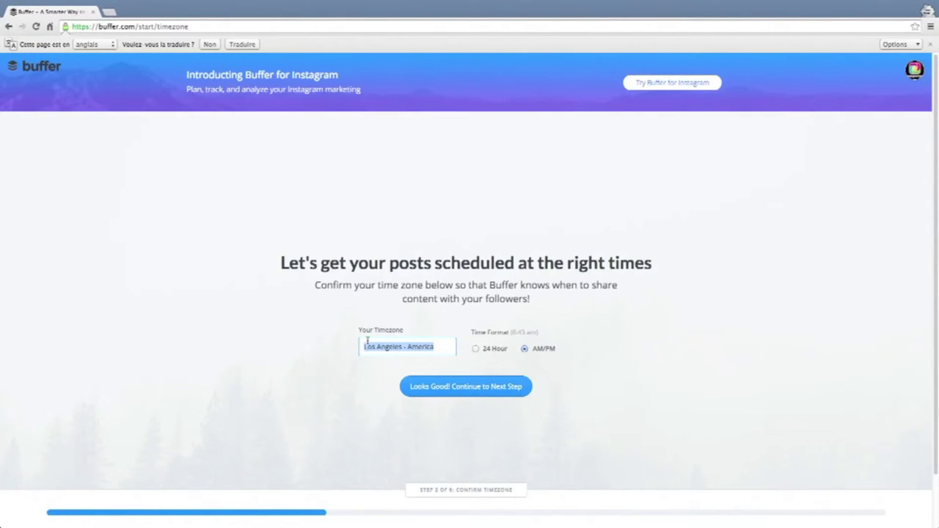
type("l.Tun")
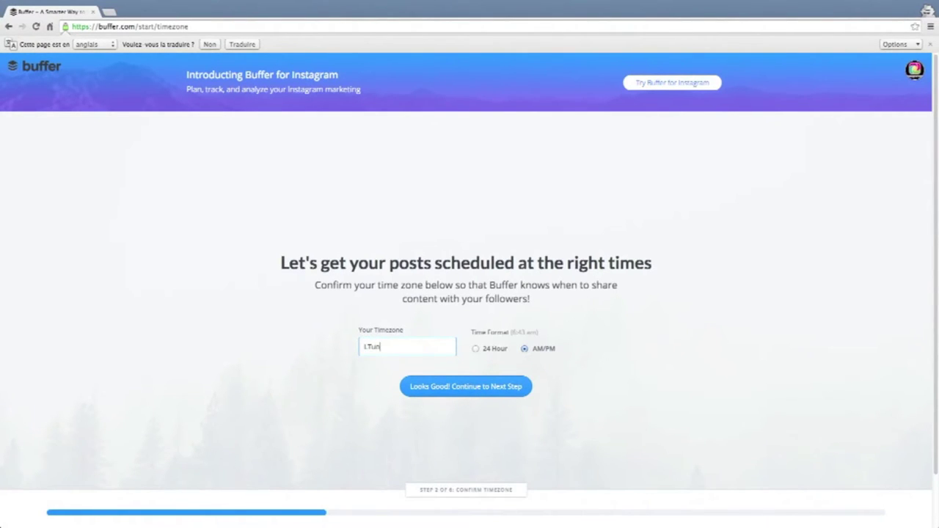
key("BackSpace")
key("BackSpace")
key("BackSpace")
key("BackSpace")
key("BackSpace")
type("Tunis")
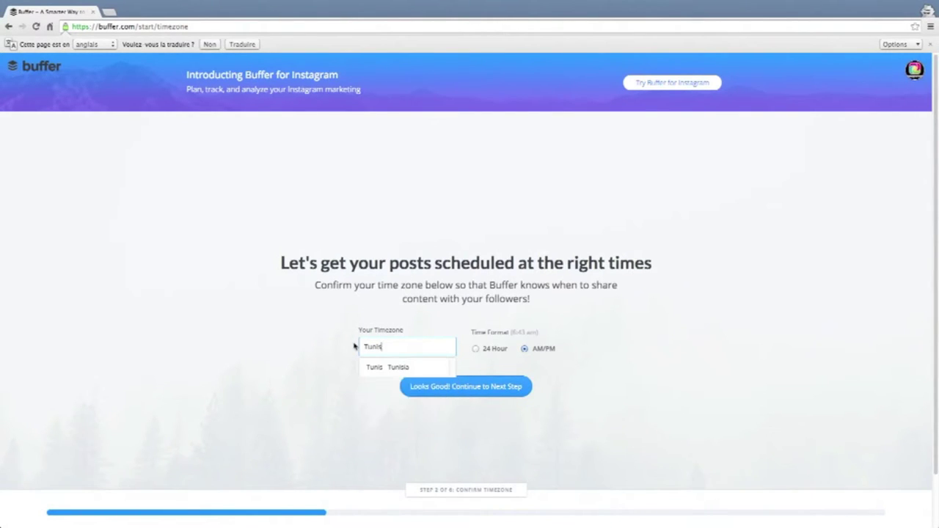
left_click(397, 367)
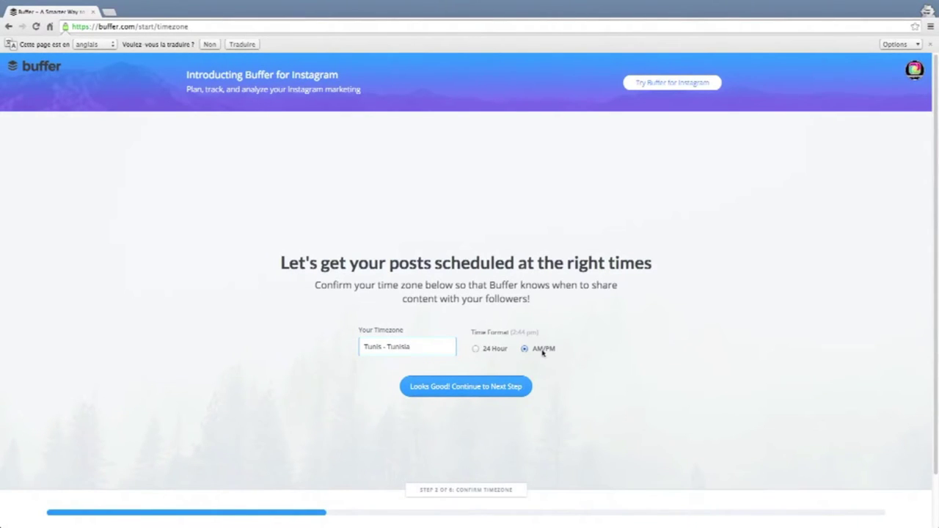
left_click(477, 351)
left_click(524, 350)
left_click(441, 393)
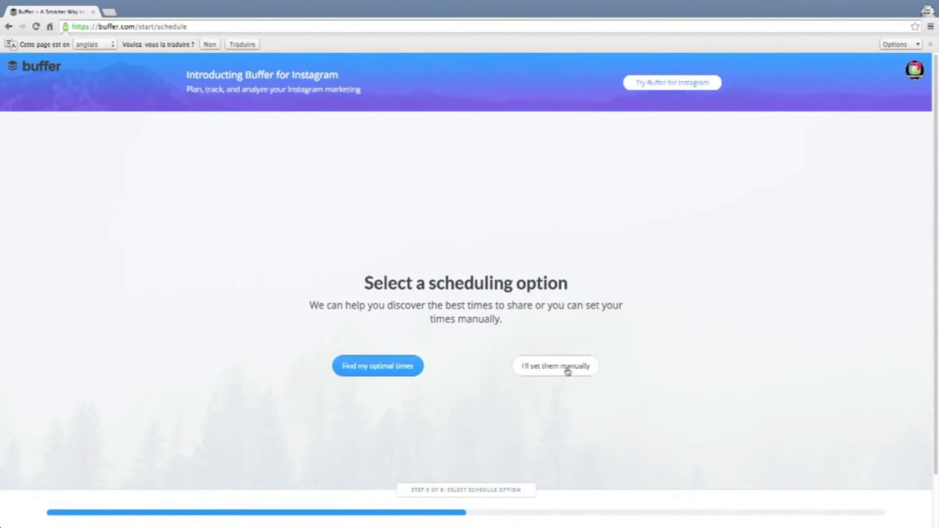
Have Buffer calculate optimal posting times with 5 posts per day.
left_click(394, 368)
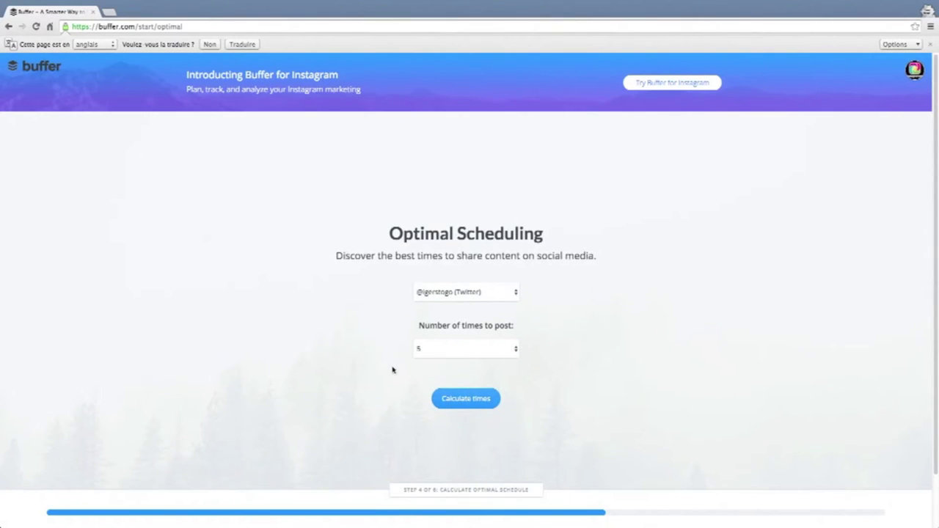
left_click(507, 353)
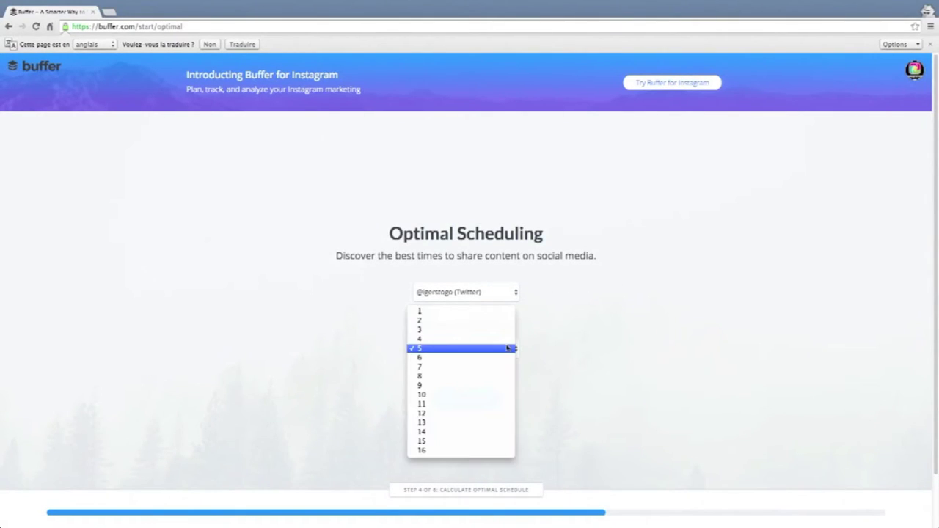
left_click(507, 348)
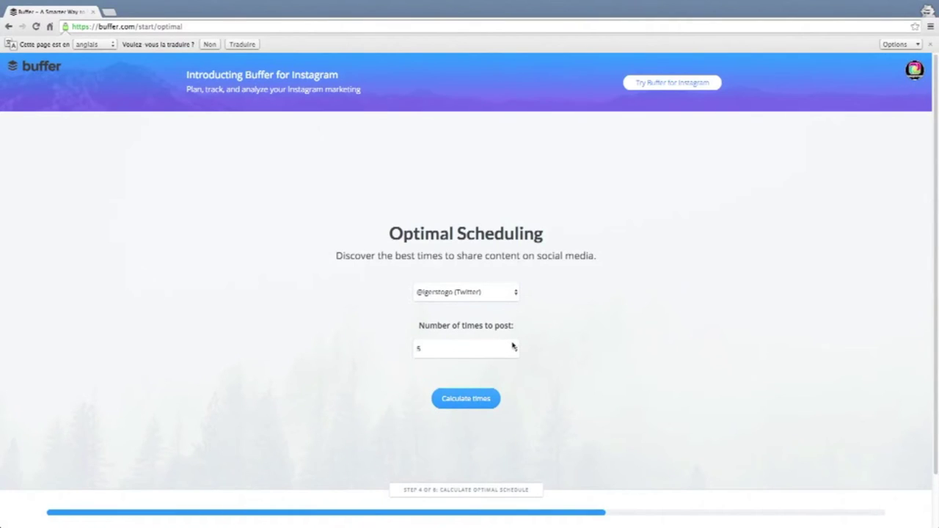
left_click(506, 349)
left_click(506, 350)
left_click(477, 400)
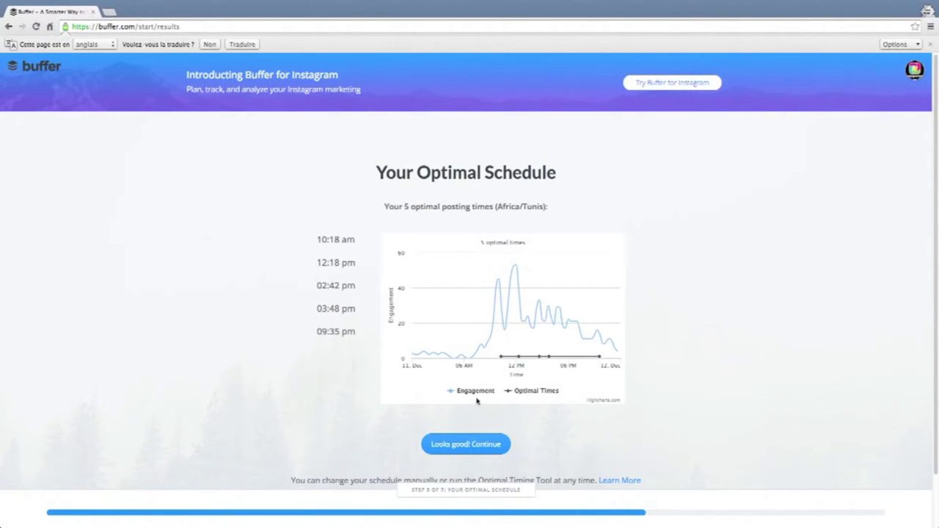
Review the five suggested Africa/Tunis times, from 10:18 am to 09:35 pm.
left_click_drag(382, 207, 565, 207)
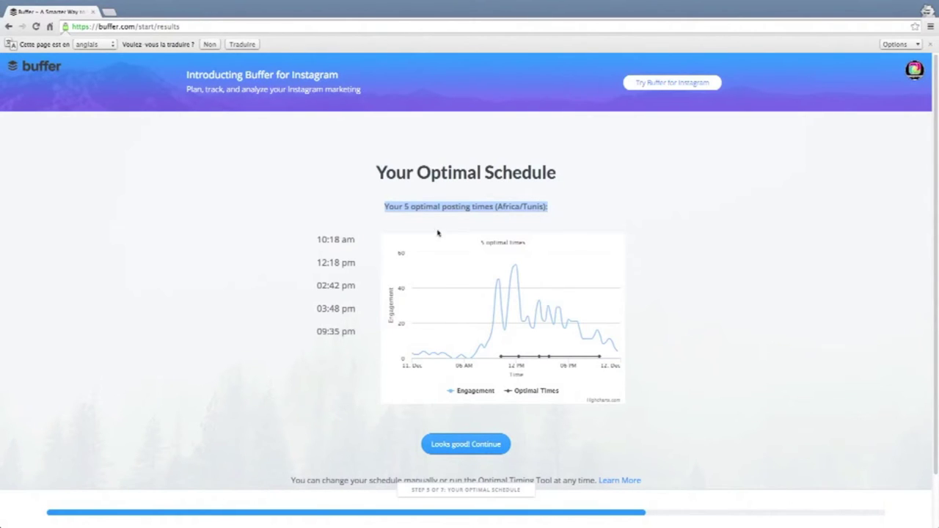
left_click(318, 239)
left_click_drag(318, 238, 361, 238)
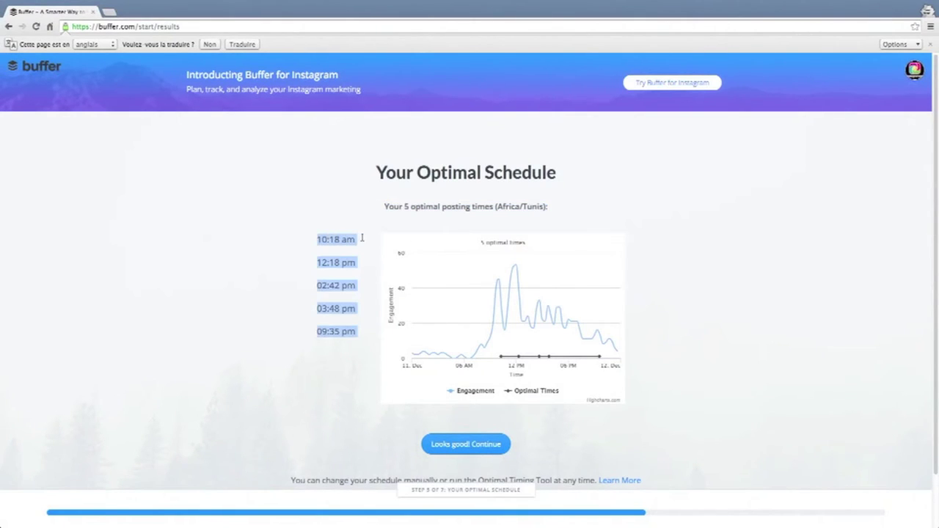
left_click(360, 331)
left_click_drag(318, 240, 360, 237)
left_click_drag(316, 264, 318, 306)
left_click(318, 306)
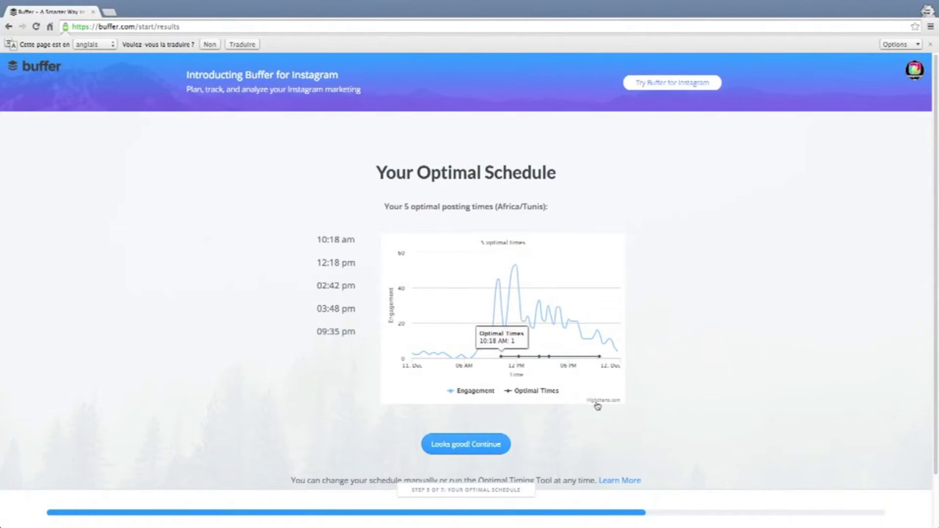
scroll(571, 402, "down", 1)
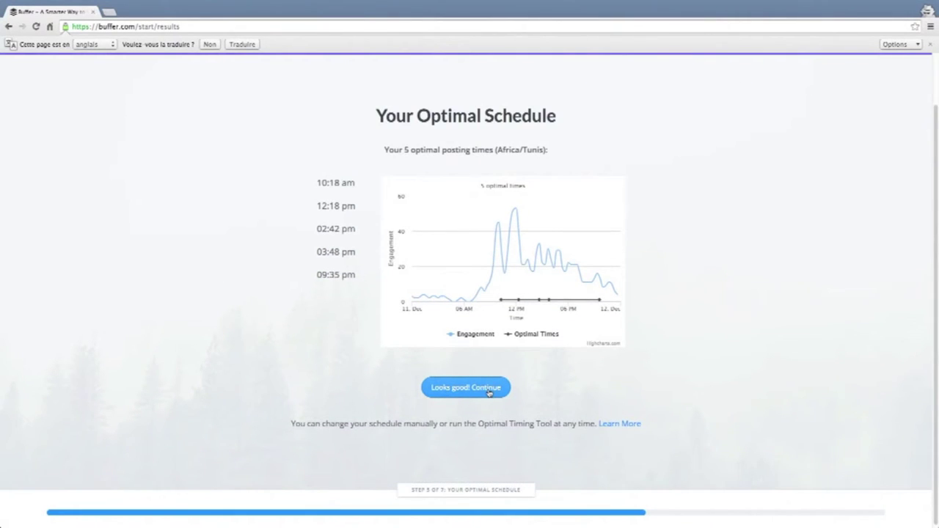
Accept the optimal schedule and keep click tracking turned on.
left_click(489, 392)
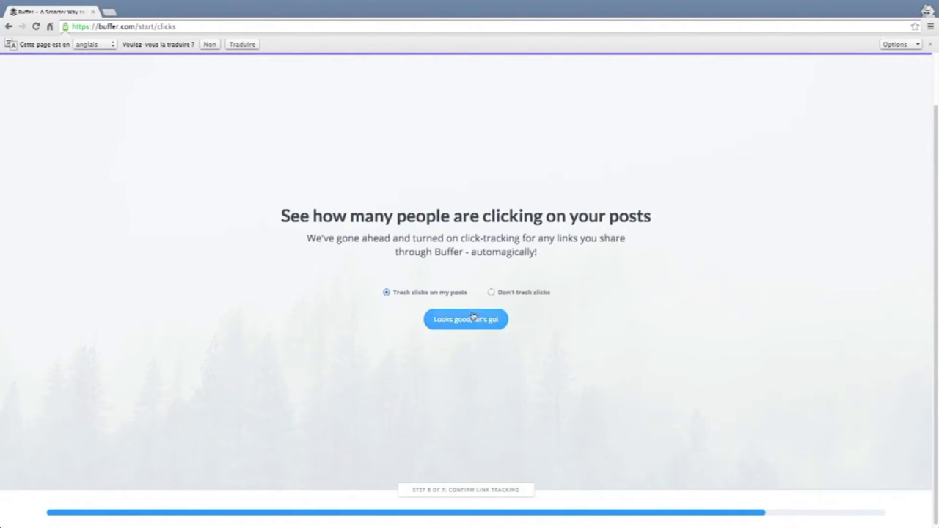
left_click_drag(629, 272, 225, 243)
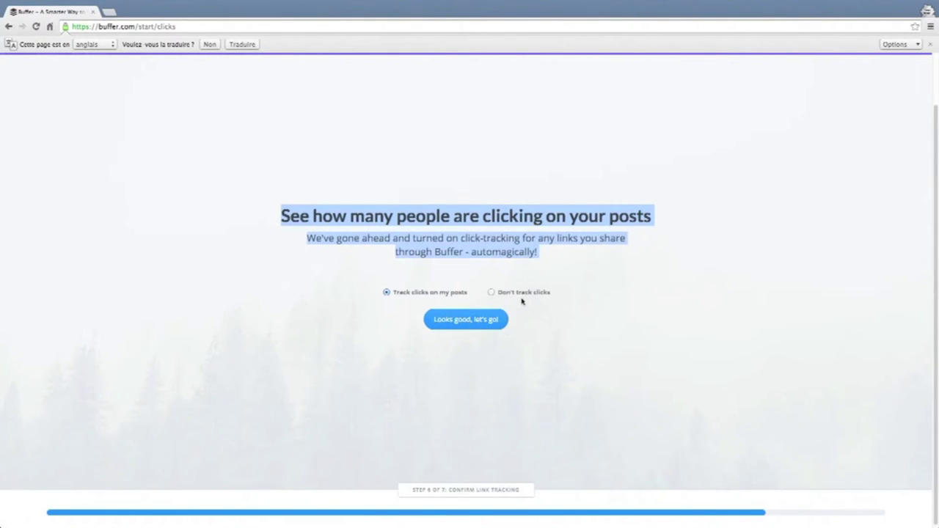
left_click(484, 326)
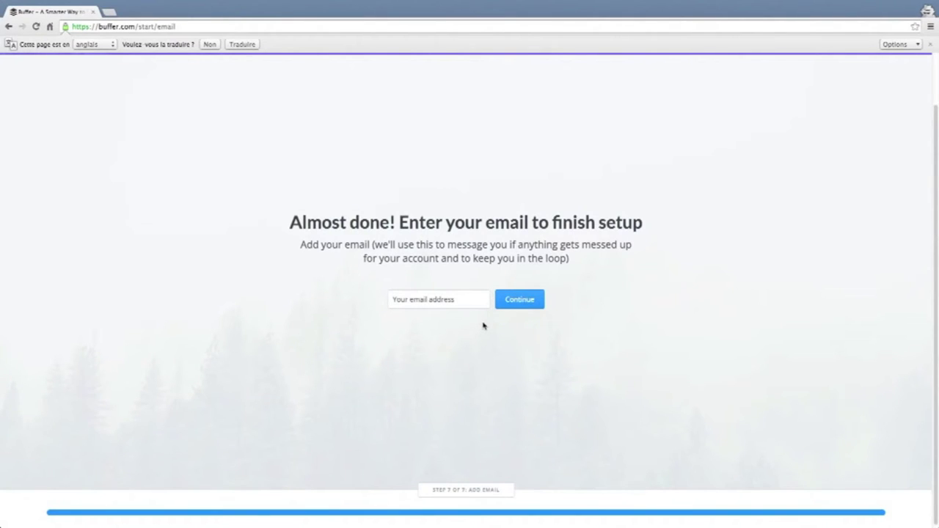
Enter the account's email address, fixing a typo, and submit it.
left_click(464, 299)
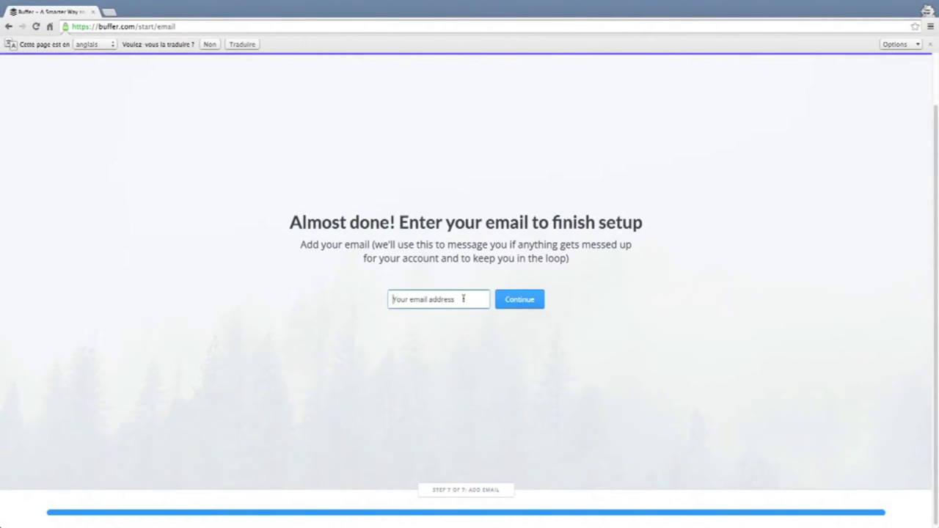
key("Return")
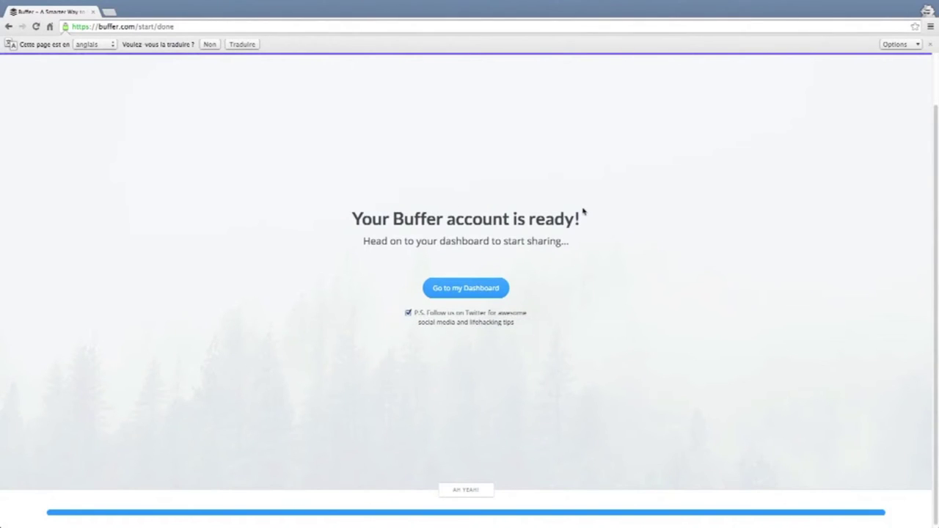
Go to the dashboard, dismiss the Buffer for Instagram announcement, and start a new post.
left_click(475, 294)
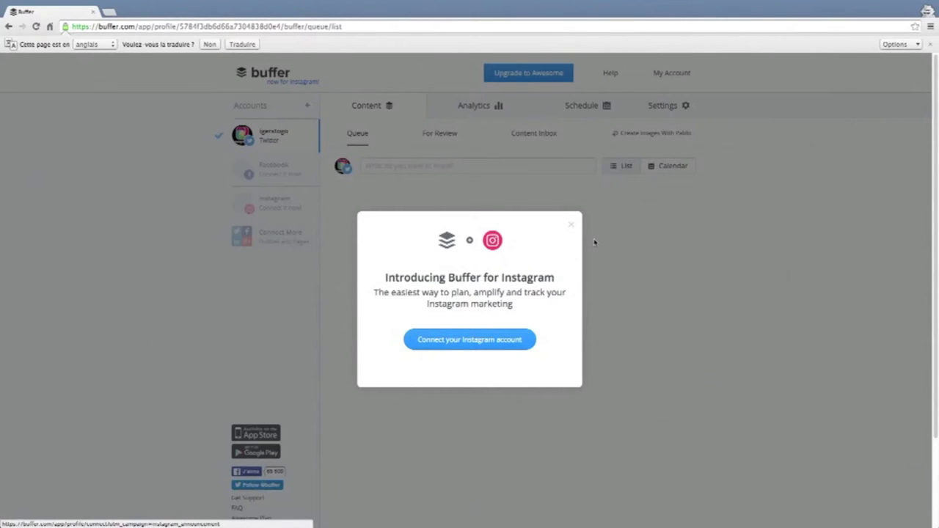
left_click(572, 227)
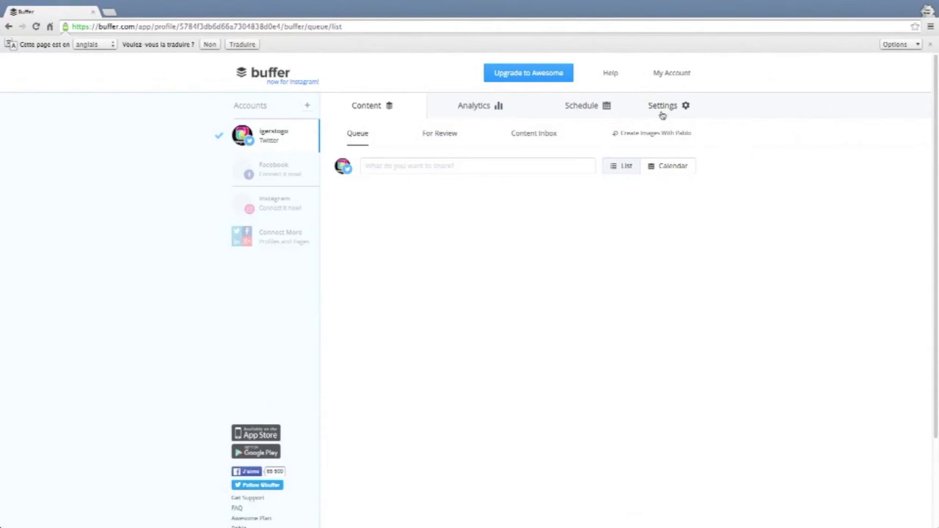
left_click(380, 167)
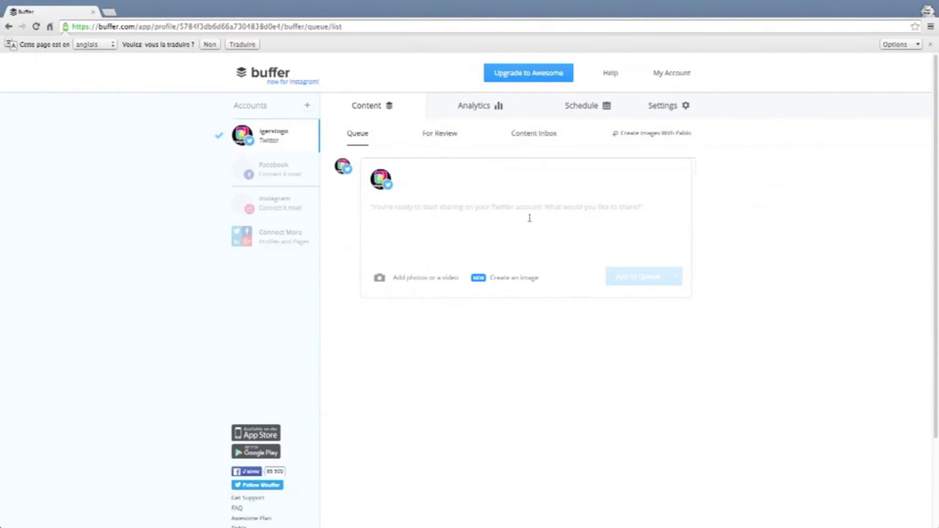
Write the draft 'Je suis en train de configurer buffer' in the composer.
type("Je suis en tr")
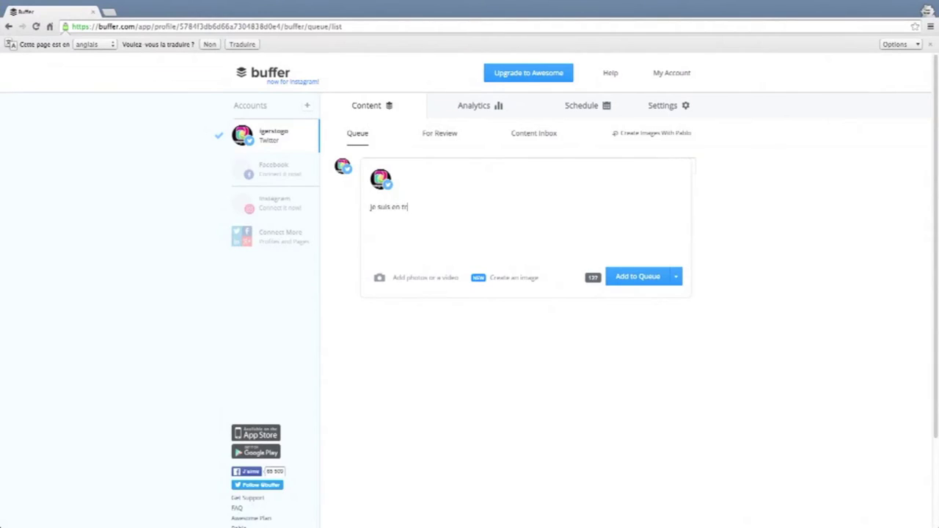
type("ain de configurer buffer")
left_click_drag(368, 210, 542, 204)
left_click(543, 203)
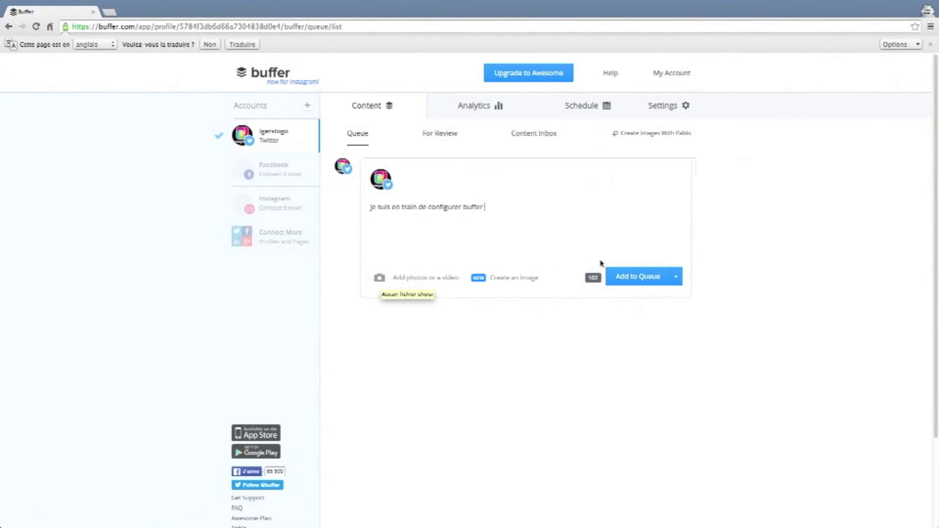
Choose Schedule Post from the Add to Queue menu to show the calendar.
left_click(676, 282)
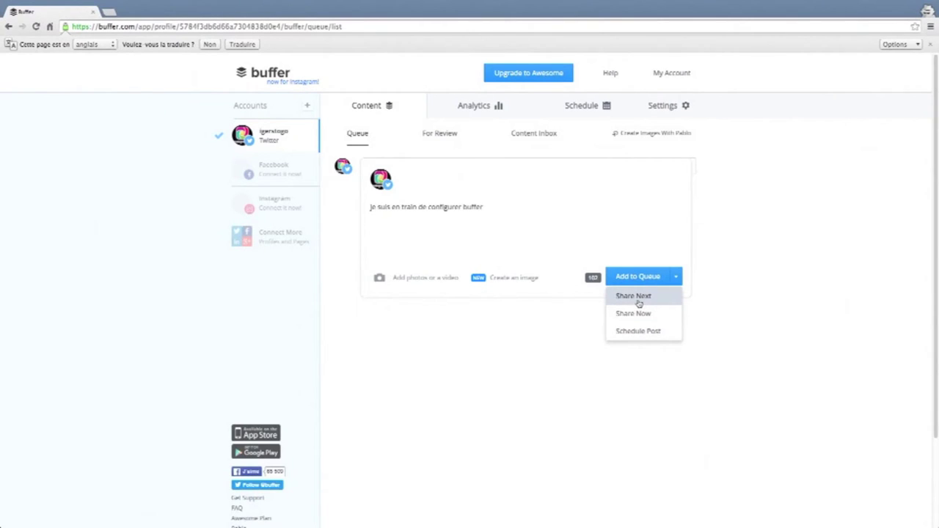
left_click(643, 334)
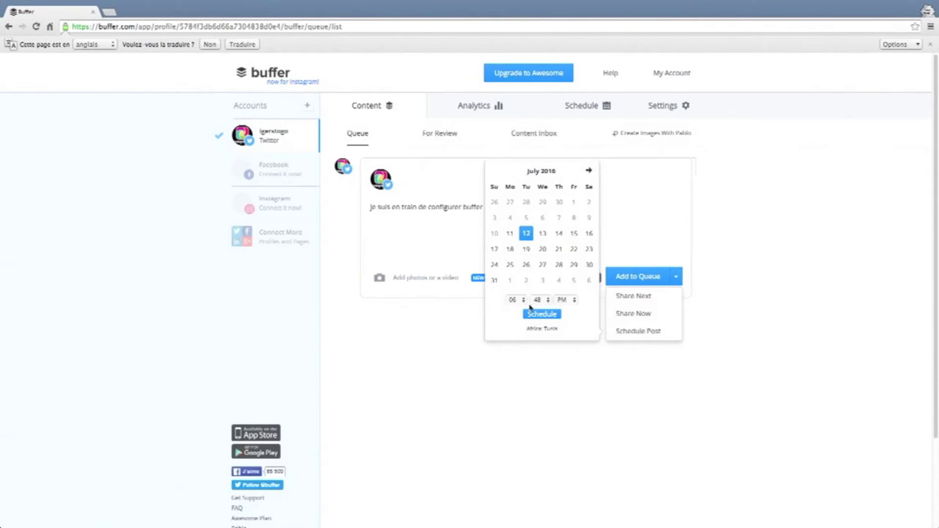
Close the date picker and view the For Review page's Buffer for Business offer.
left_click(625, 217)
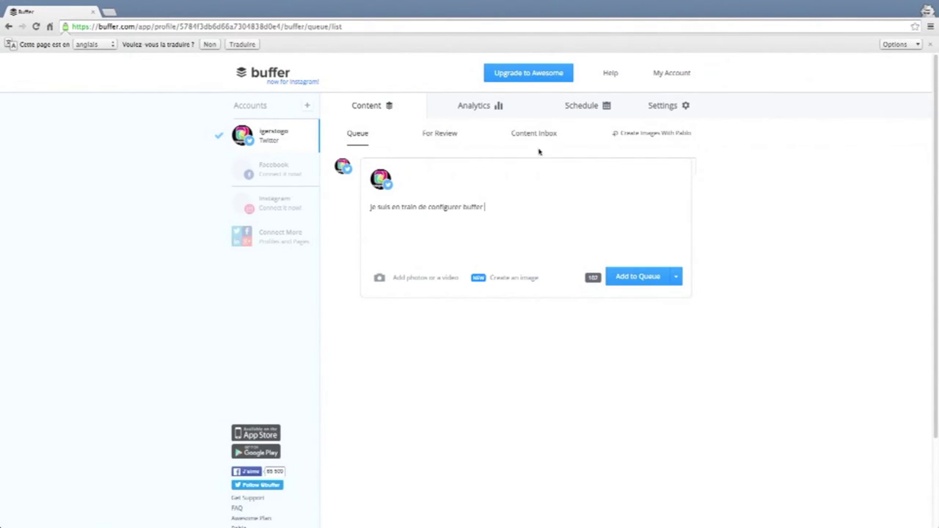
left_click(443, 140)
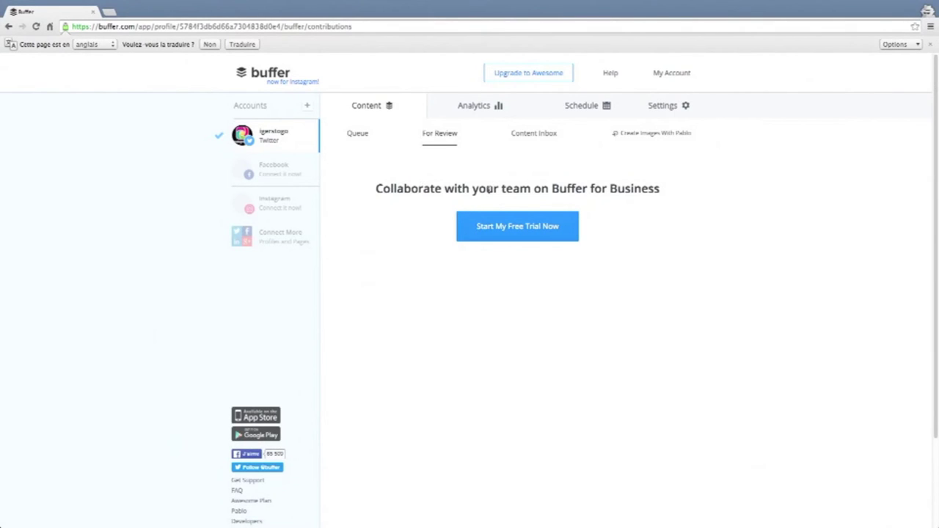
left_click_drag(375, 189, 710, 193)
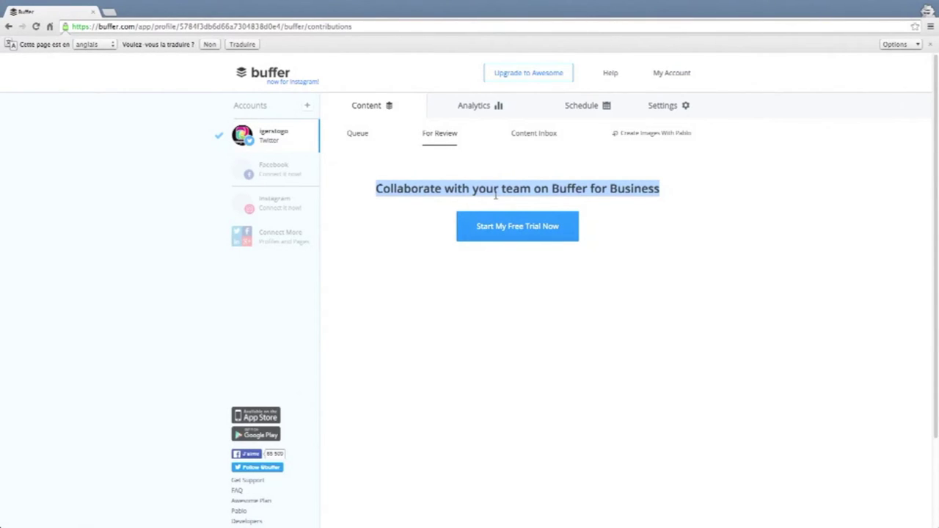
Open the Content Inbox and review its RSS feed suggestions and Awesome-plan upgrade heading.
left_click(540, 133)
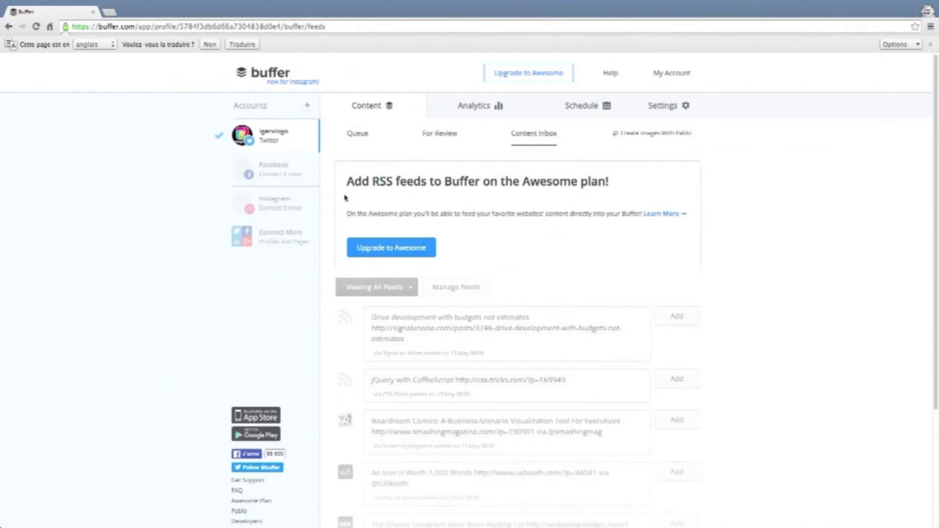
left_click_drag(348, 183, 629, 181)
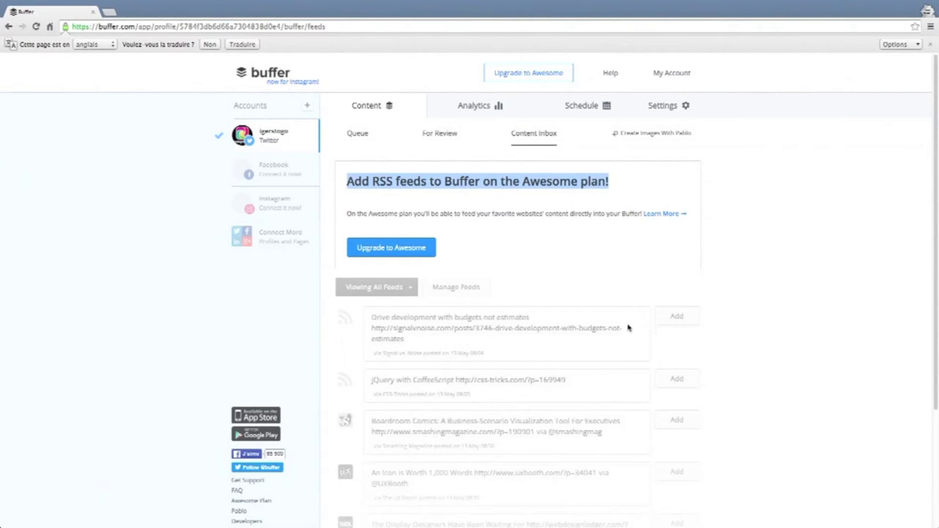
scroll(614, 352, "down", 2)
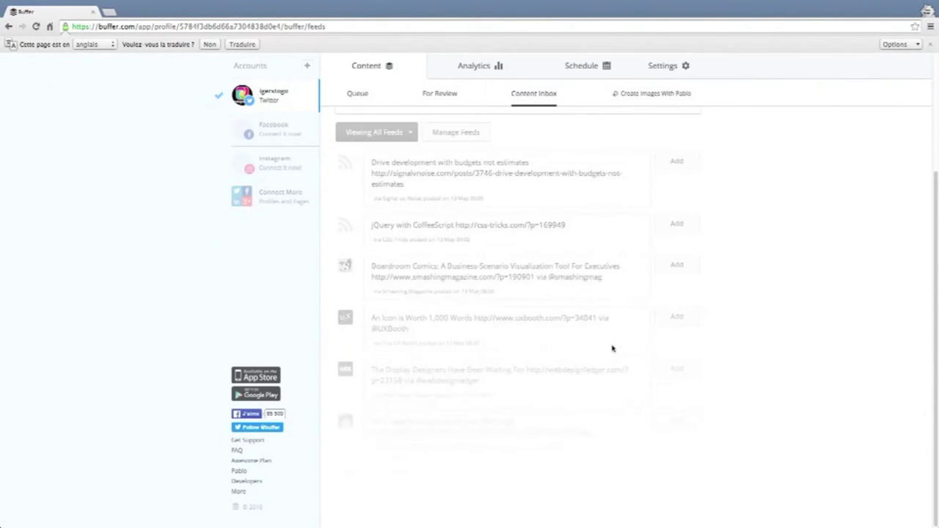
scroll(608, 342, "up", 2)
scroll(607, 342, "up", 1)
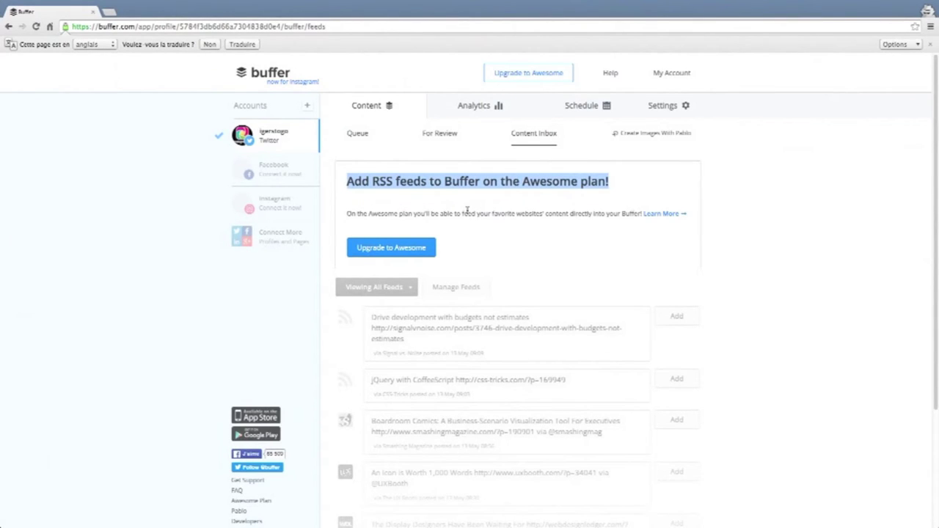
left_click(632, 190)
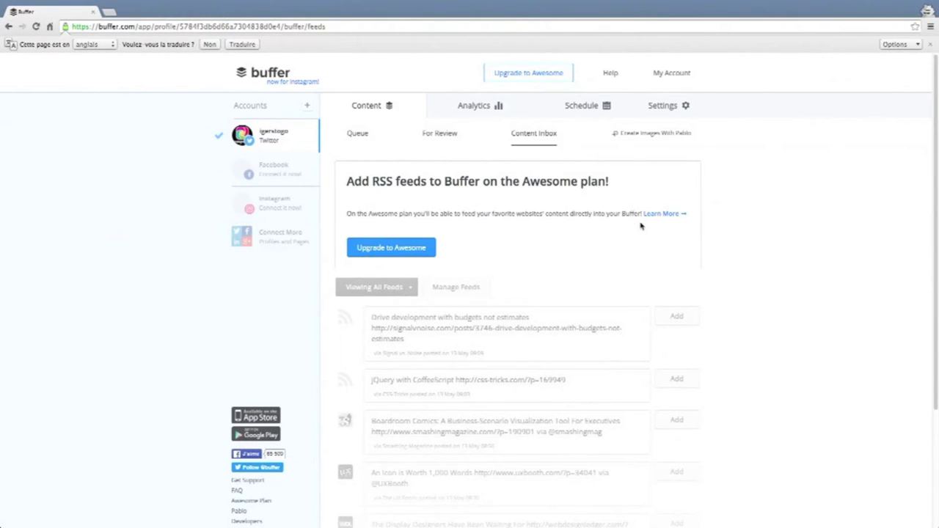
Launch Pablo in a new tab and step through all its onboarding tips into the editor.
left_click(641, 140)
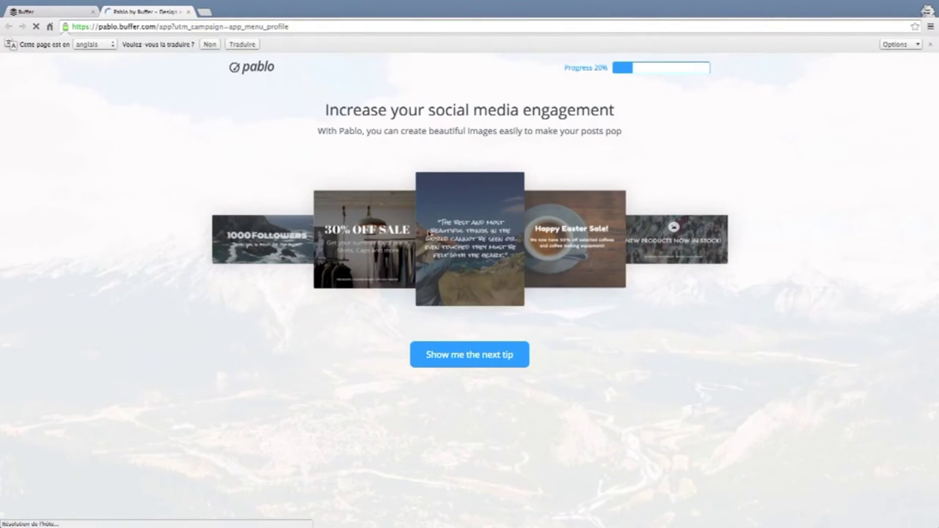
left_click(477, 360)
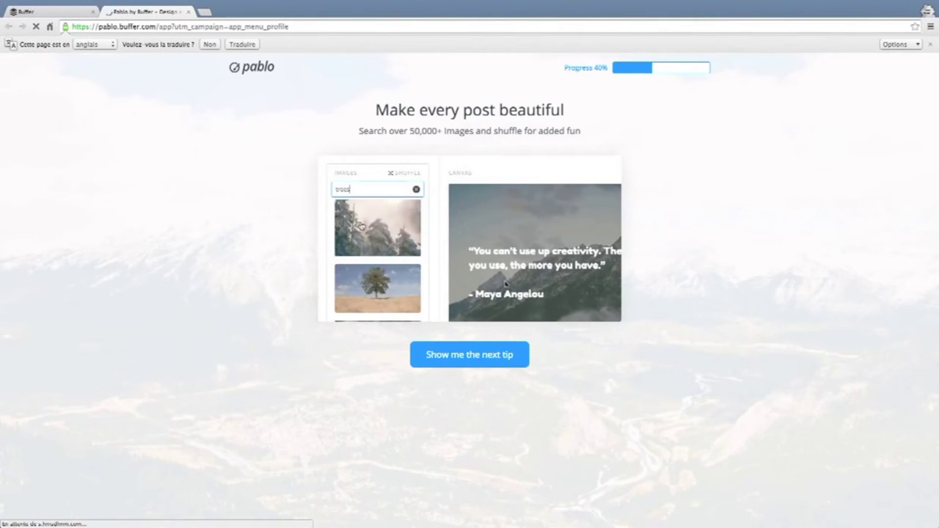
left_click(477, 362)
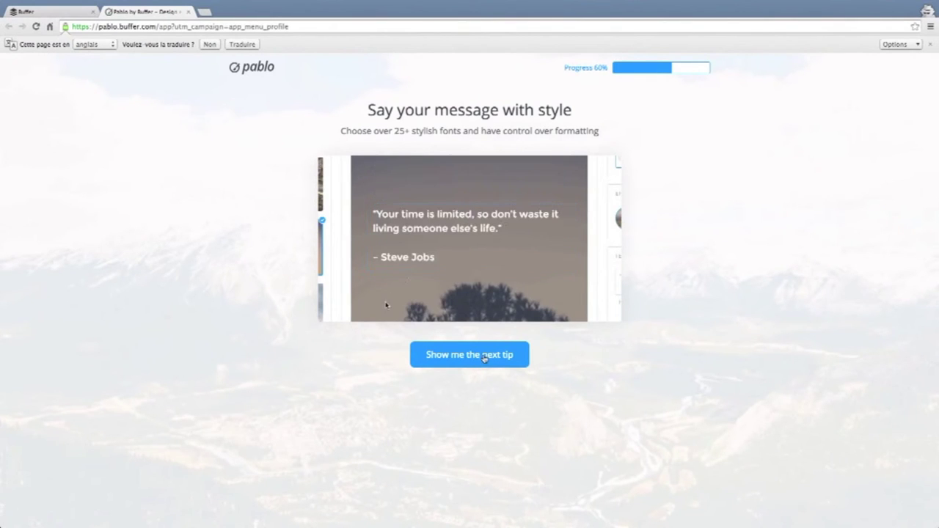
left_click(485, 357)
left_click(485, 358)
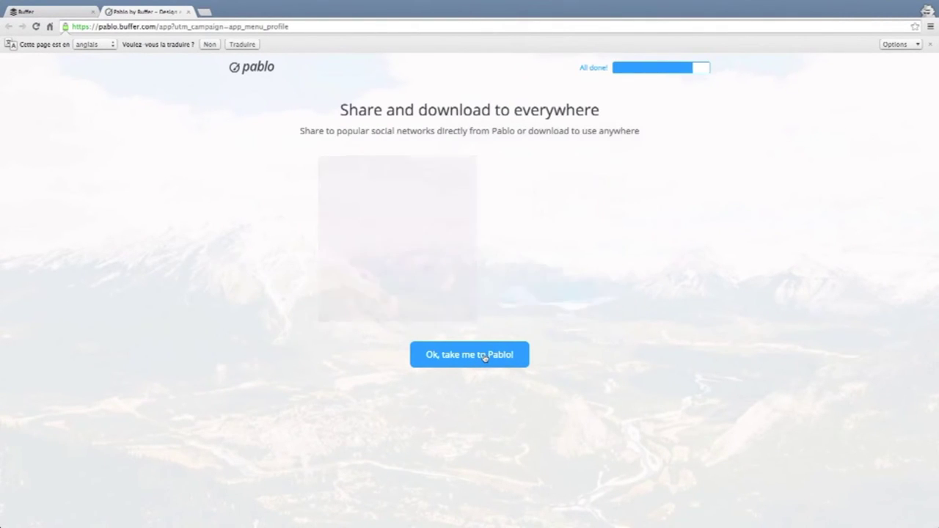
left_click(486, 355)
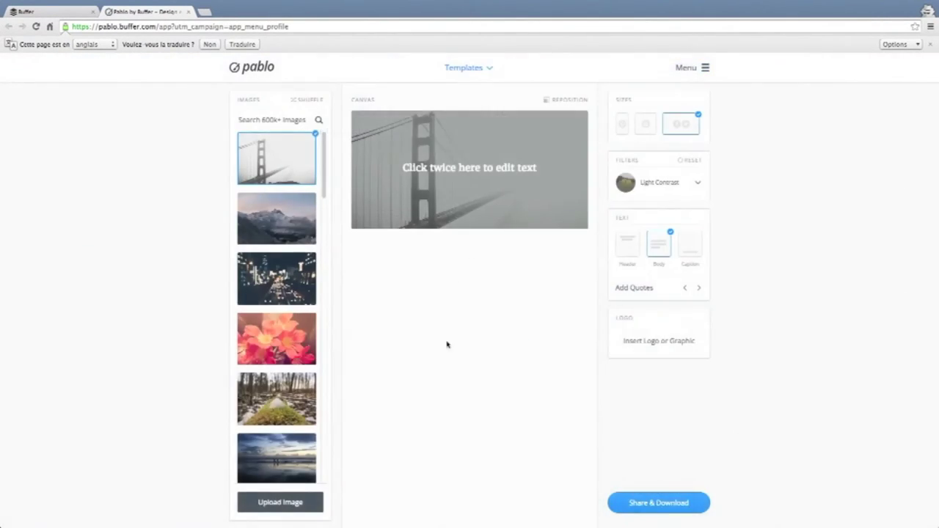
Try the mountain and city-lights backgrounds, then settle on the pink flower photo.
left_click(261, 213)
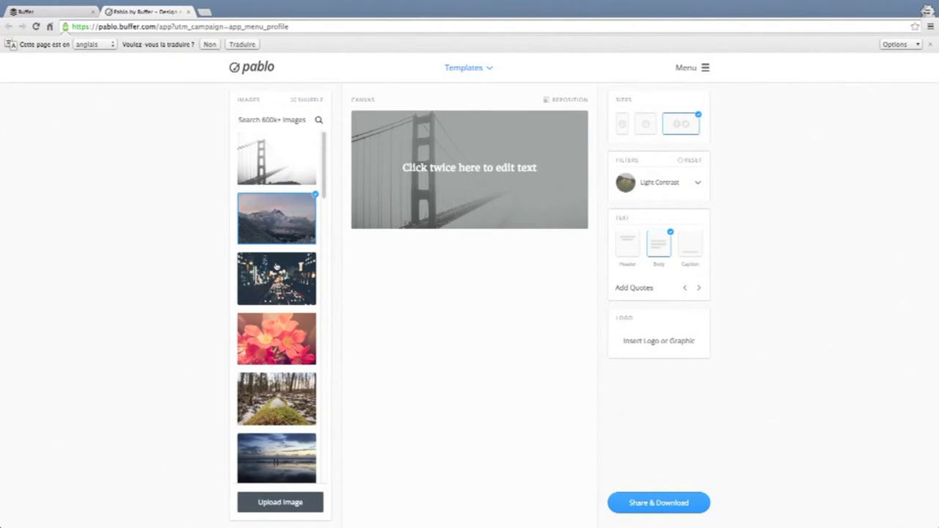
left_click(289, 297)
left_click(290, 330)
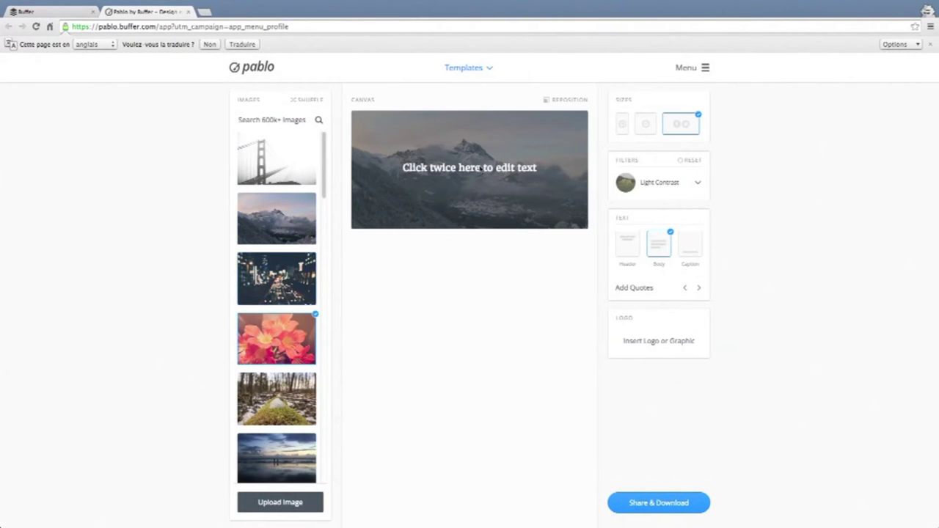
Replace the canvas placeholder text with 'mon tweet'.
left_click(488, 170)
left_click_drag(497, 168, 402, 168)
key("BackSpace")
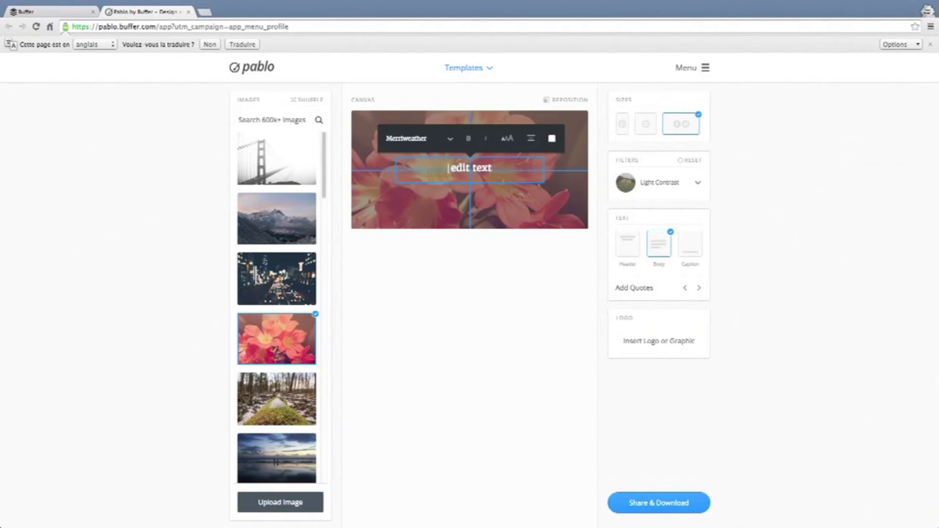
type("mon tweet")
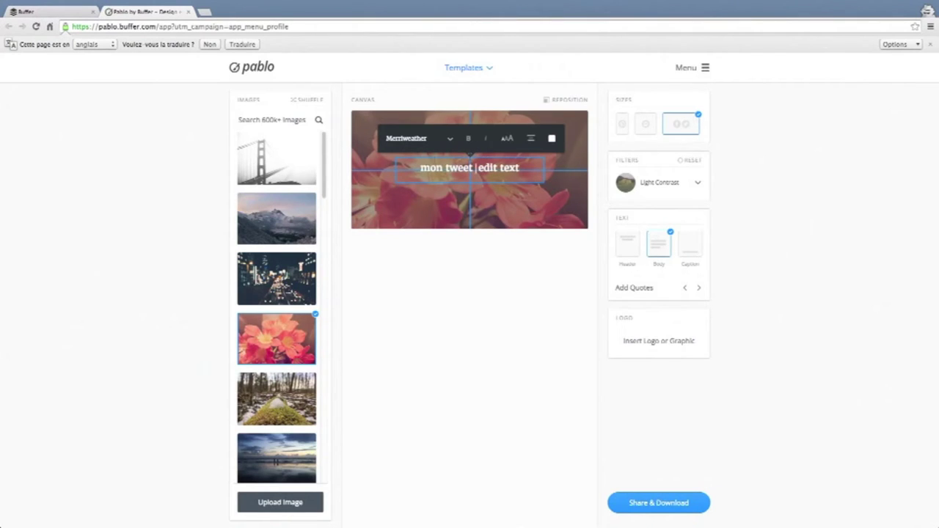
left_click_drag(536, 173, 477, 171)
key("BackSpace")
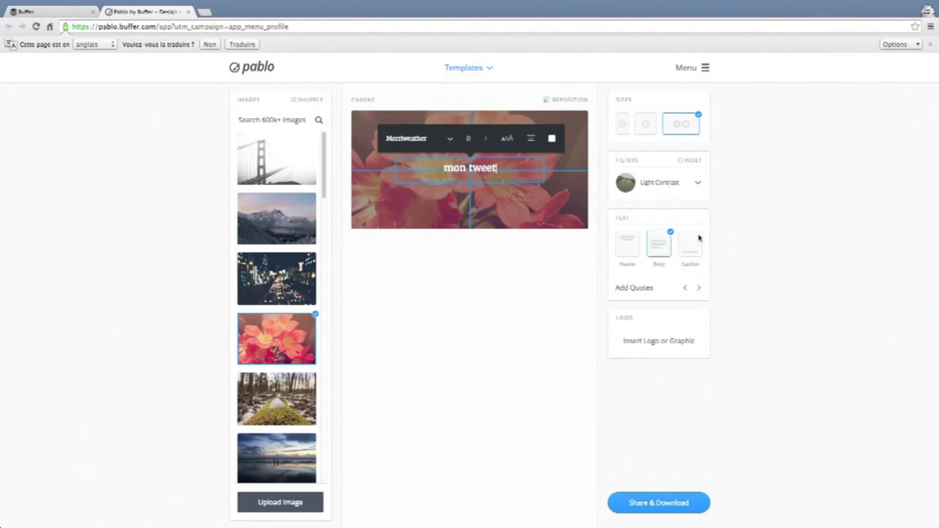
Keep the Light Contrast filter, add header and caption text lines, and cancel adding a logo.
left_click(693, 192)
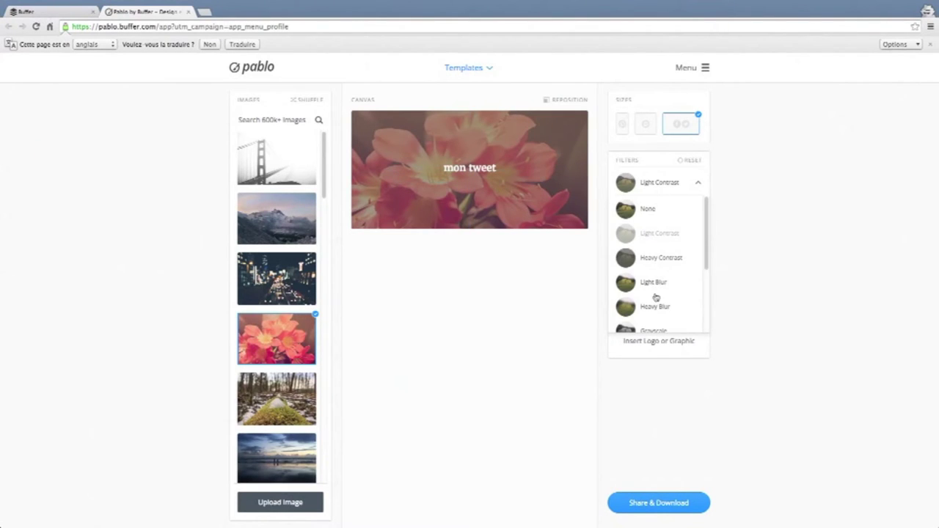
left_click(694, 188)
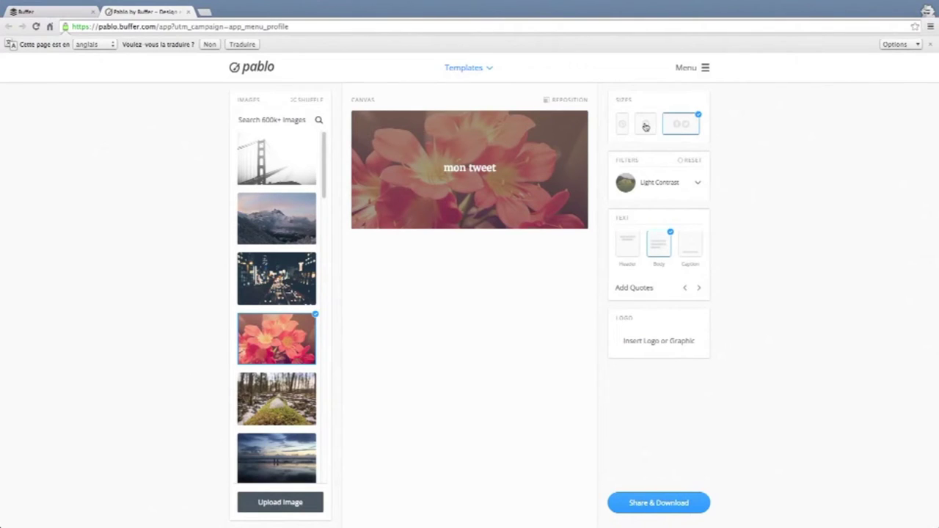
left_click(629, 245)
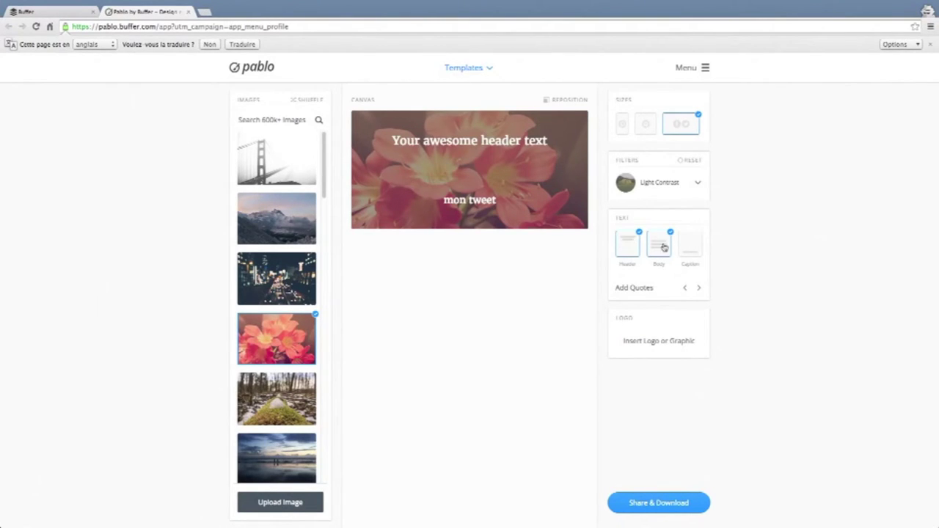
left_click(694, 248)
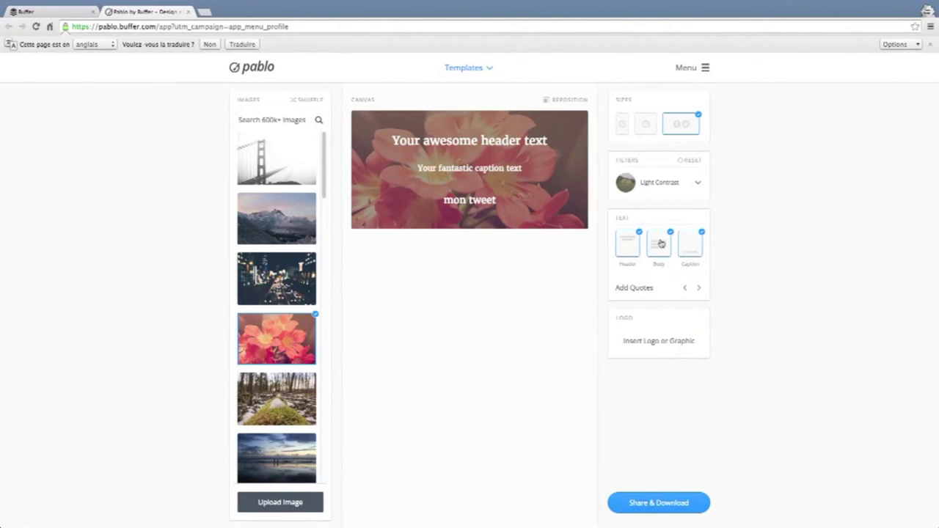
left_click(660, 342)
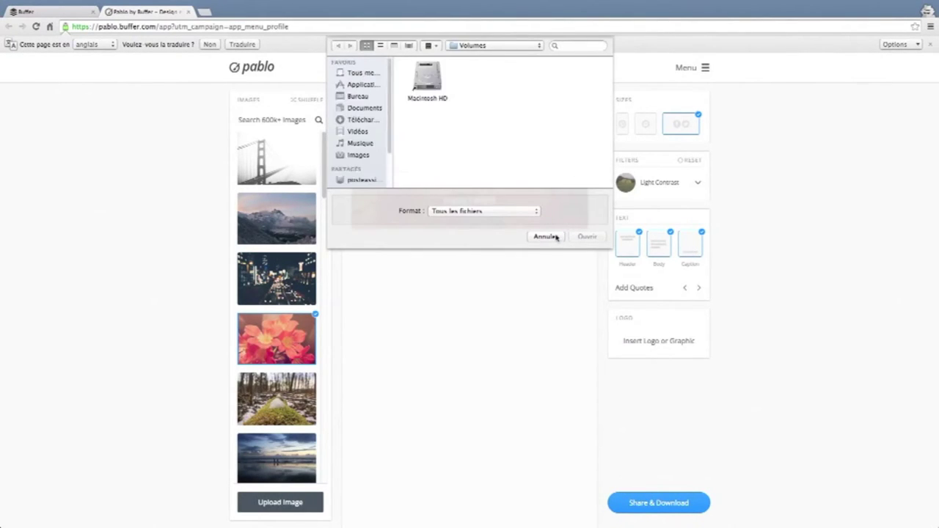
left_click(545, 236)
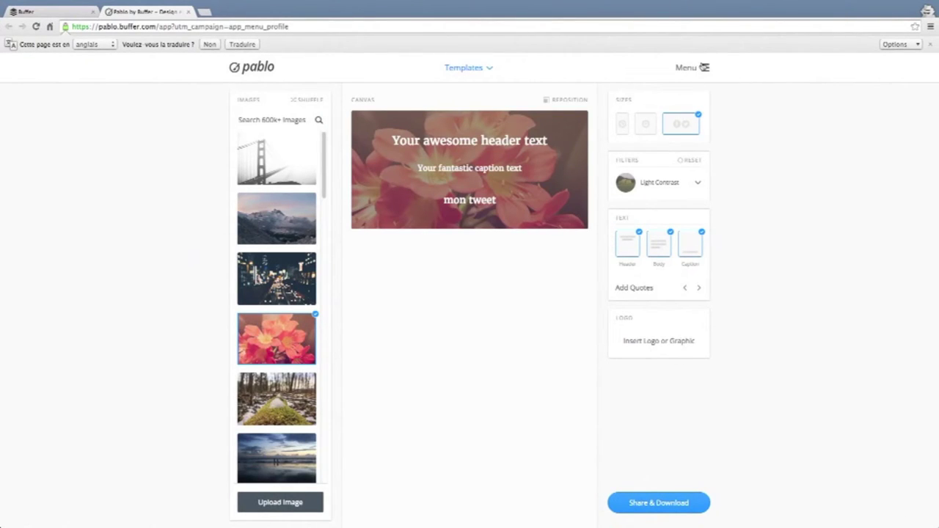
Look at Pablo's main menu, then switch back to the Buffer Content Inbox tab.
left_click(705, 67)
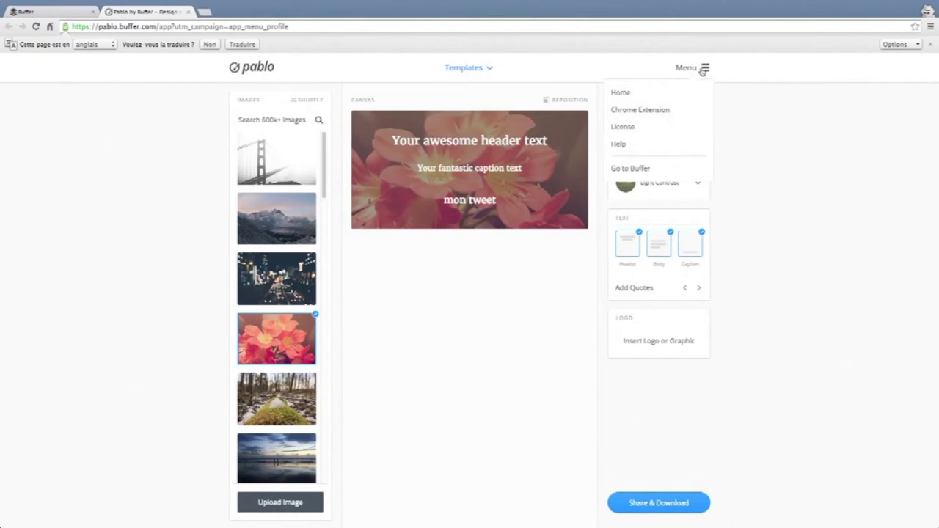
left_click(708, 71)
left_click(706, 68)
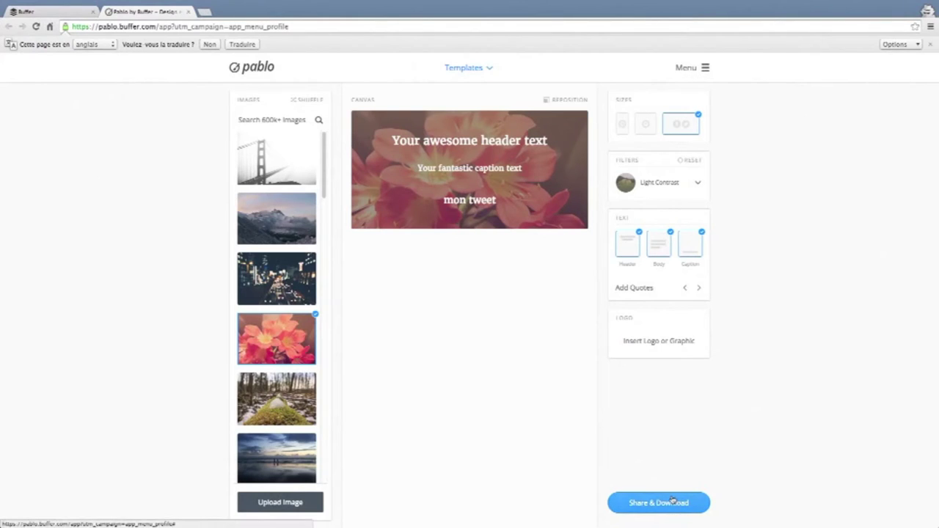
left_click(79, 13)
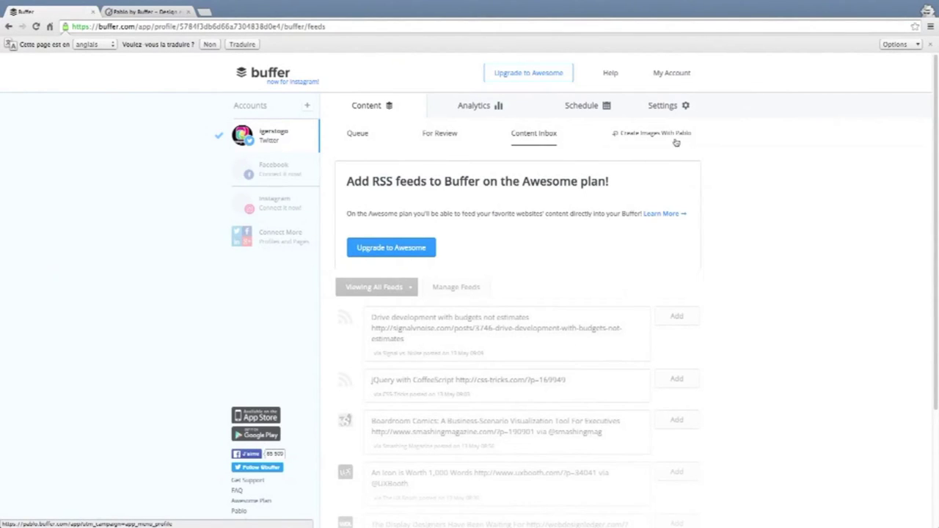
Flip to the Pablo tab and back, then open the Twitter account's Analytics posts page.
left_click(155, 12)
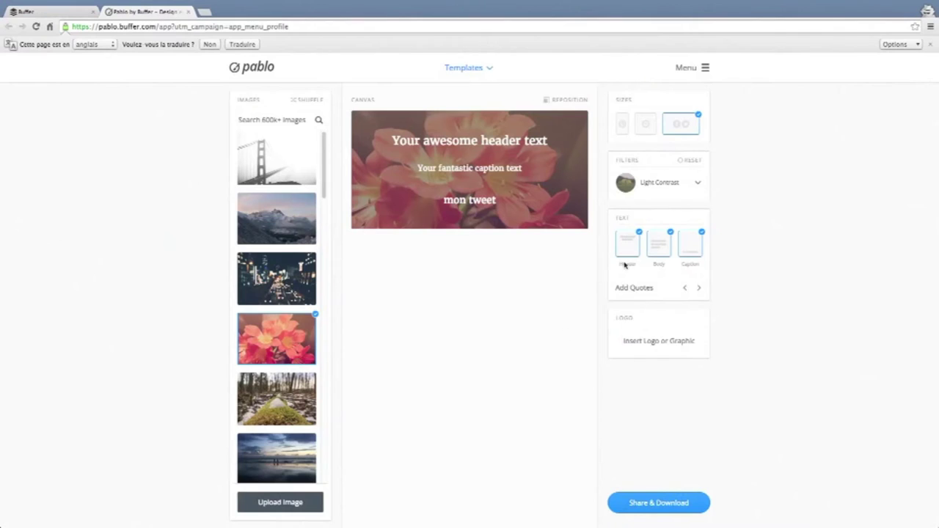
left_click(41, 12)
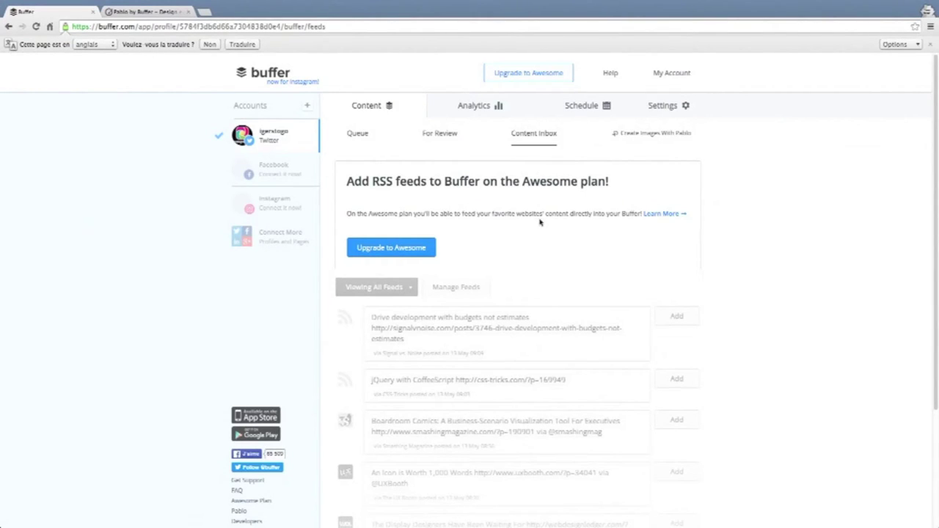
left_click(485, 114)
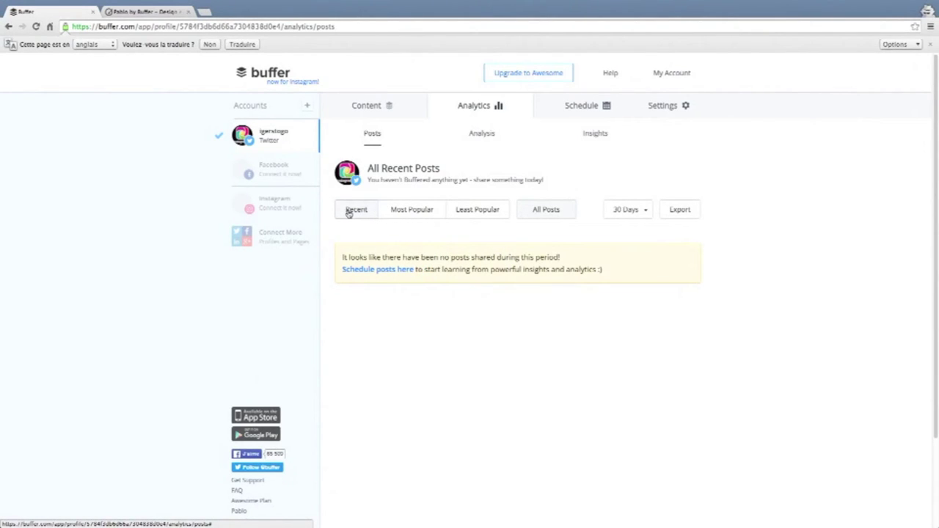
mouse_move(412, 212)
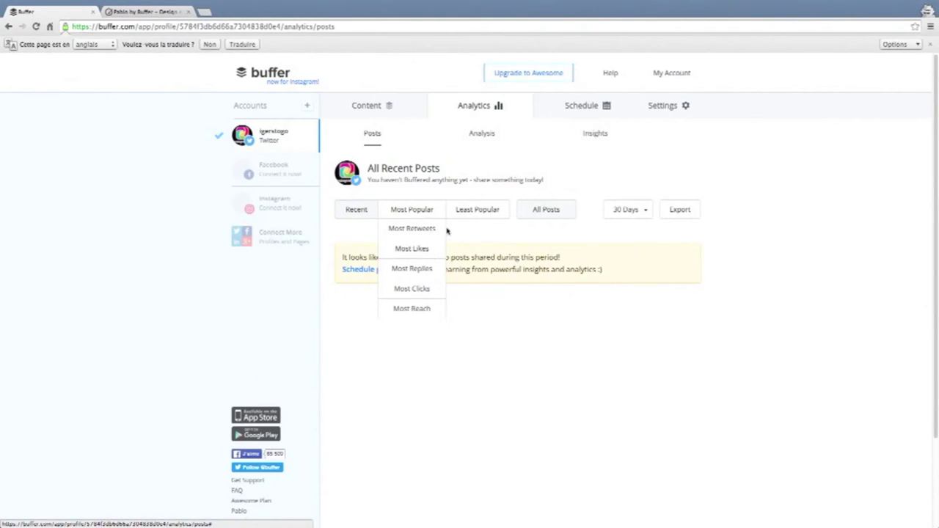
mouse_move(489, 210)
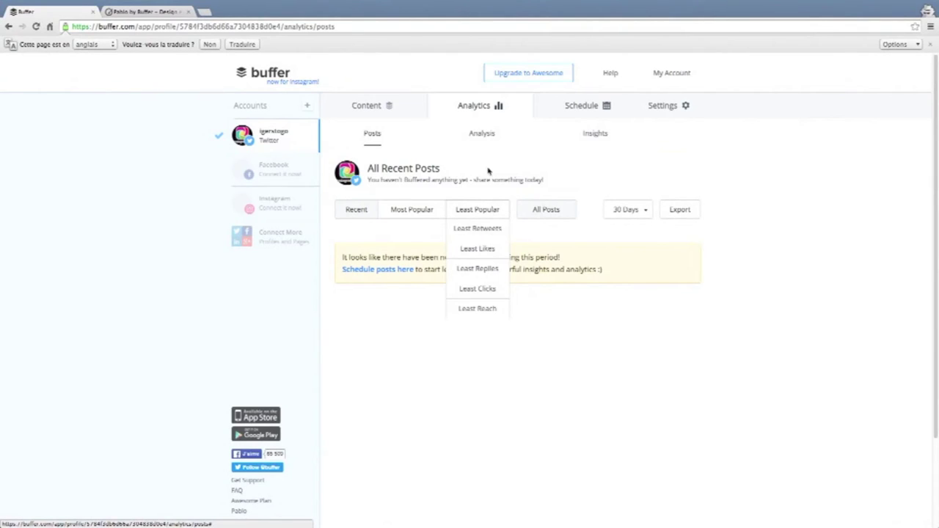
mouse_move(537, 212)
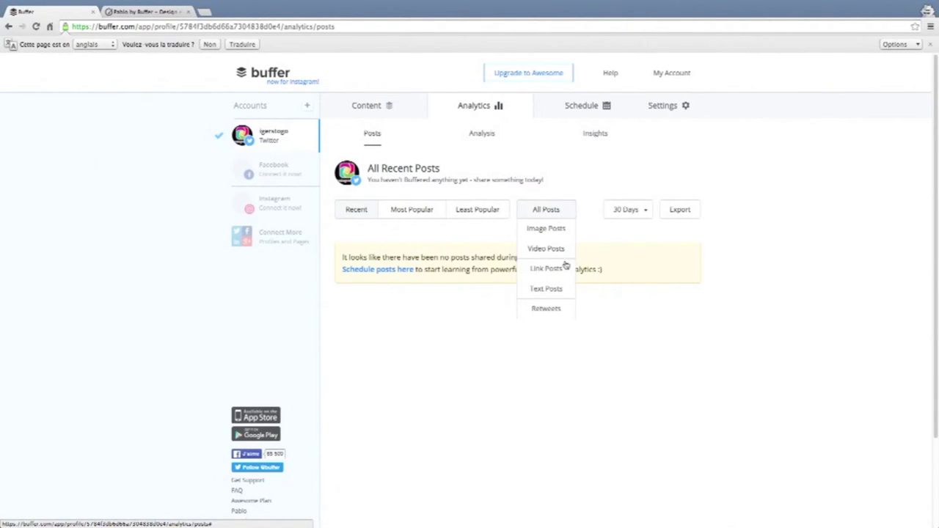
left_click(647, 213)
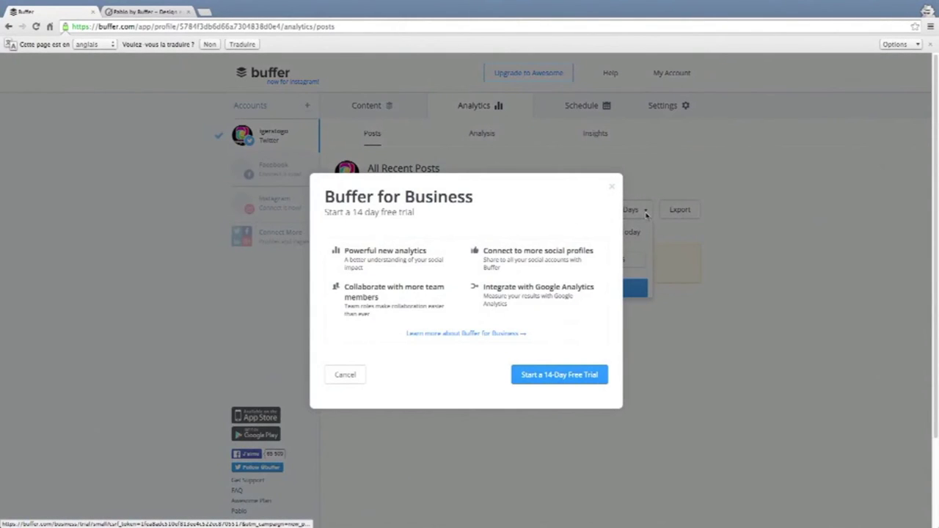
left_click(612, 188)
left_click(630, 212)
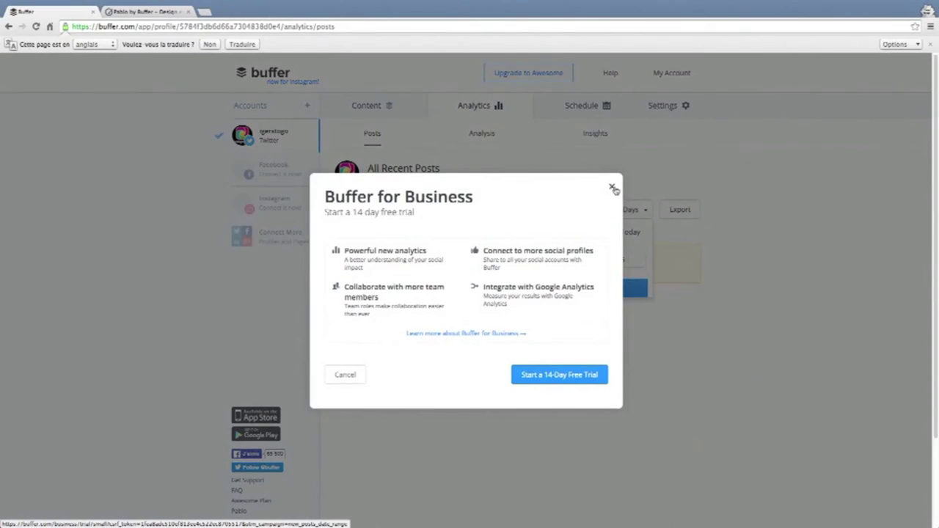
left_click(613, 188)
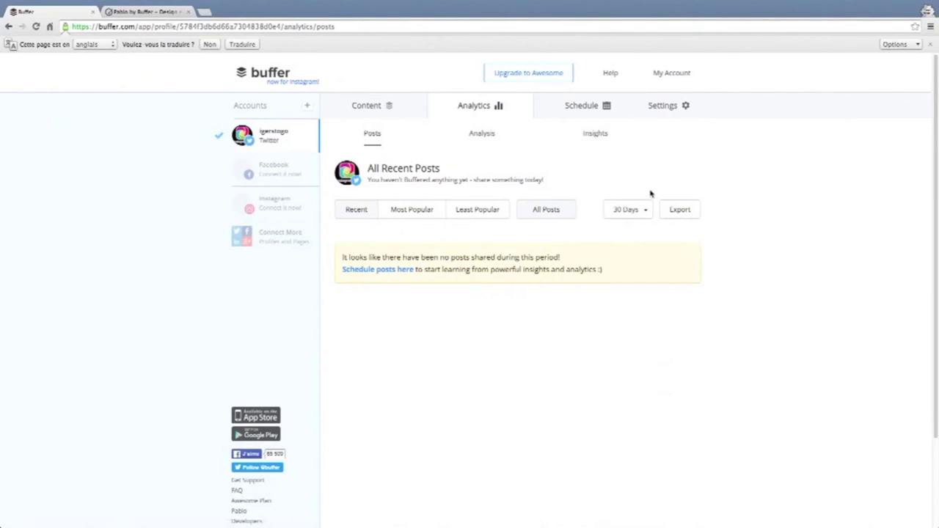
View the Analysis sub-tab's sample charts, visit Posts briefly, and return to Analysis.
left_click(483, 135)
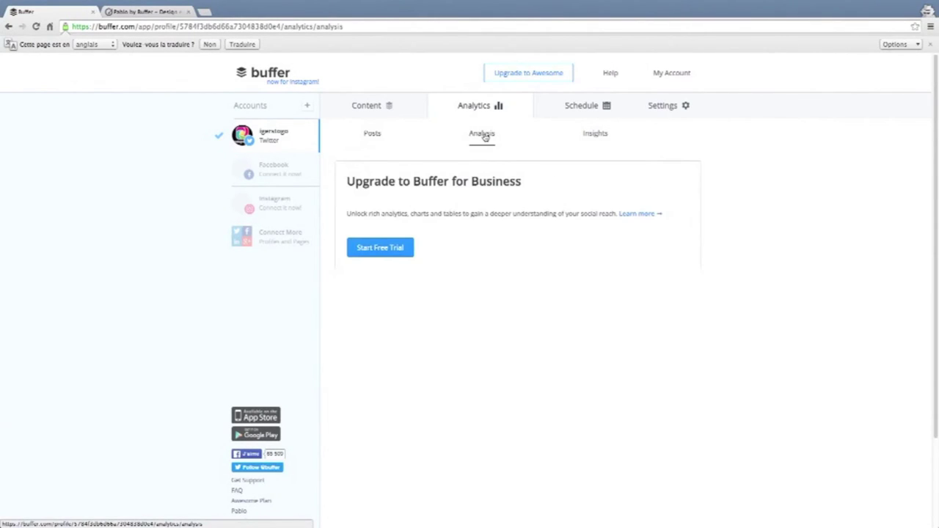
scroll(528, 252, "down", 5)
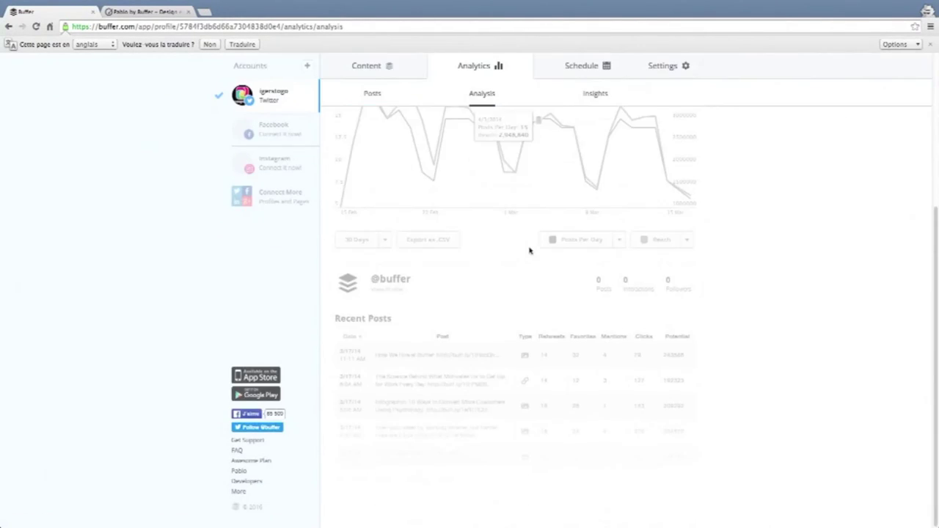
scroll(531, 252, "up", 5)
scroll(525, 247, "down", 5)
scroll(527, 247, "up", 5)
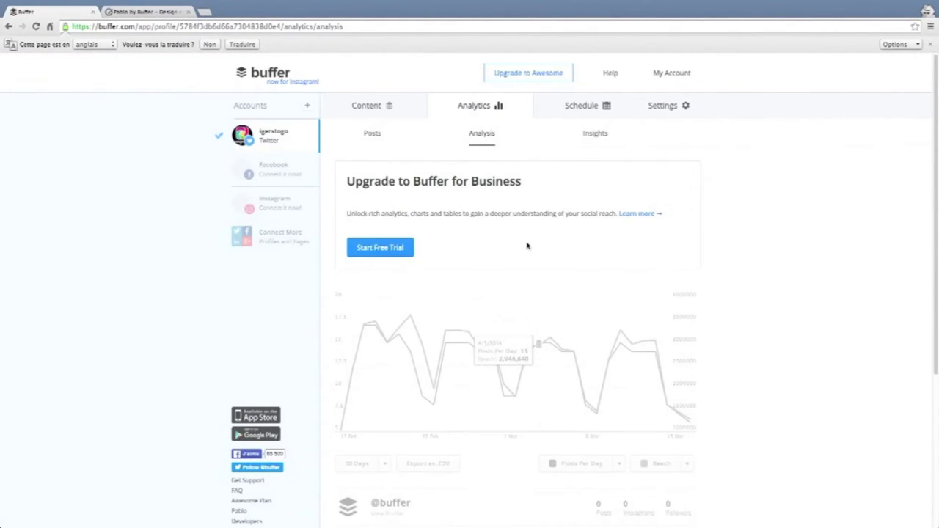
left_click(374, 135)
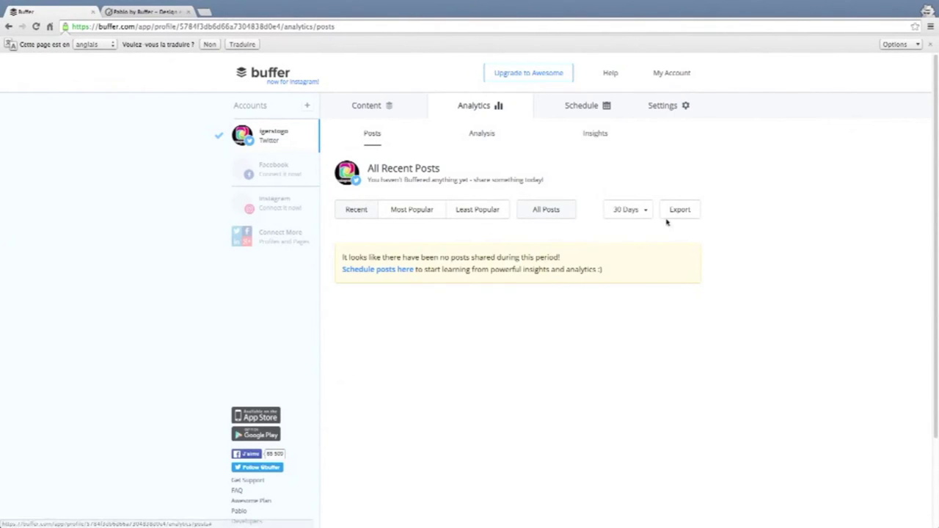
left_click(484, 141)
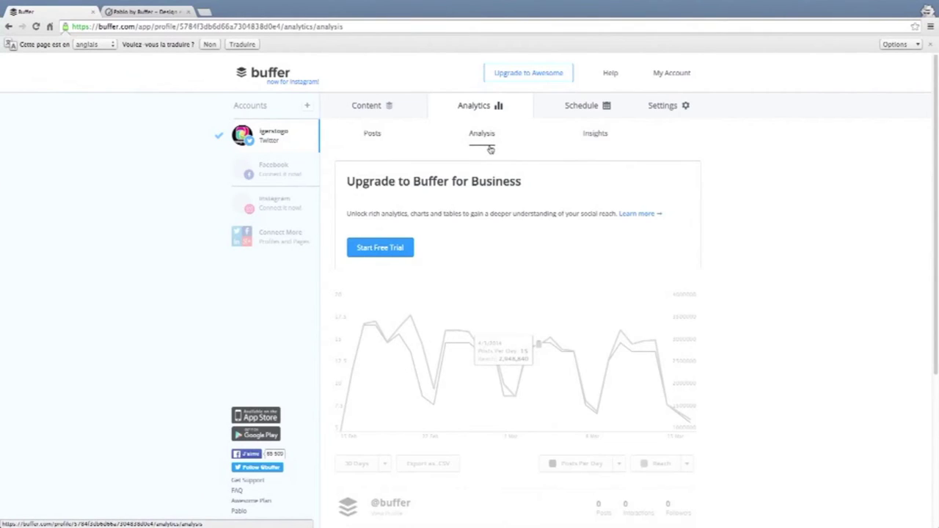
scroll(635, 322, "down", 3)
scroll(635, 323, "up", 2)
scroll(635, 320, "down", 1)
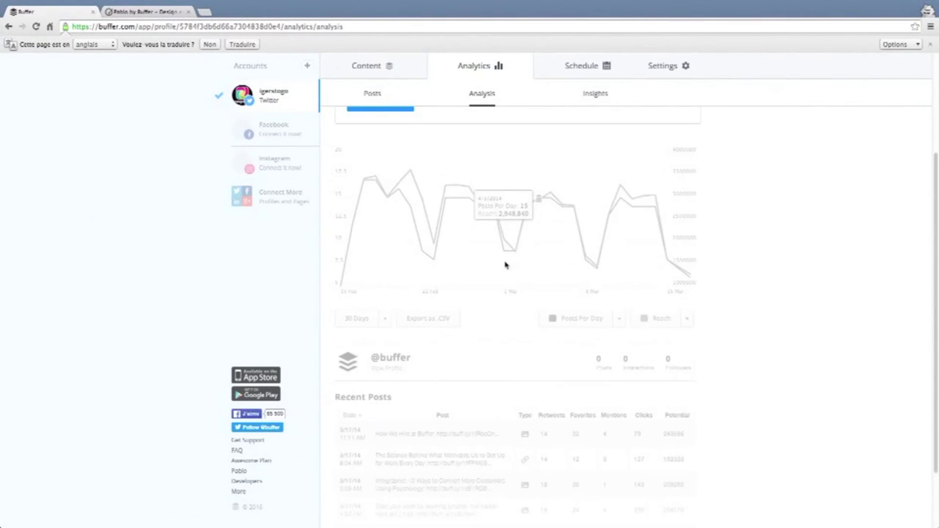
scroll(581, 295, "down", 1)
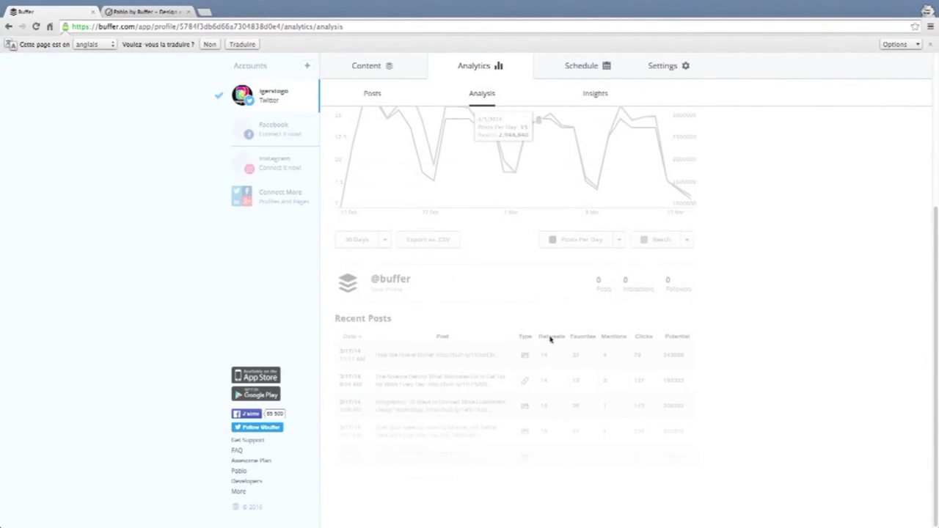
scroll(546, 336, "up", 3)
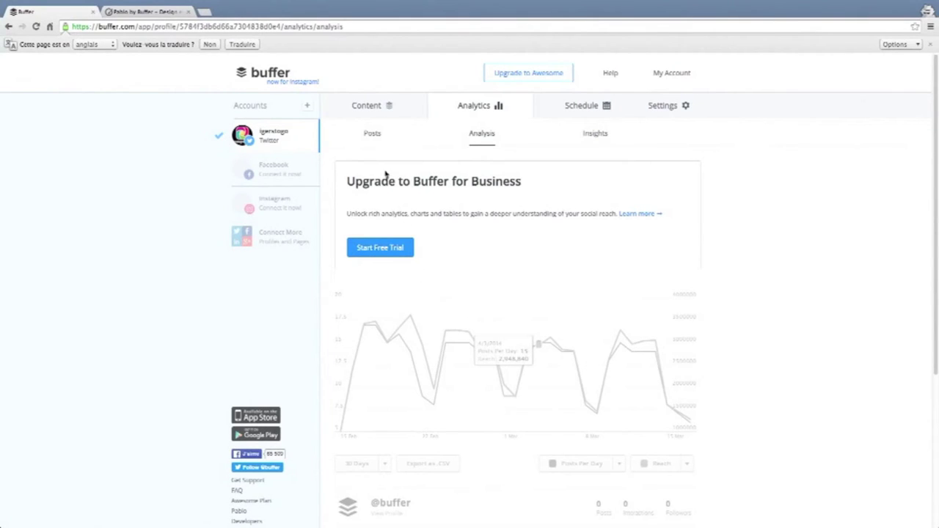
Start the Buffer for Business trial and browse the most popular posts of the past 30 days.
left_click(387, 254)
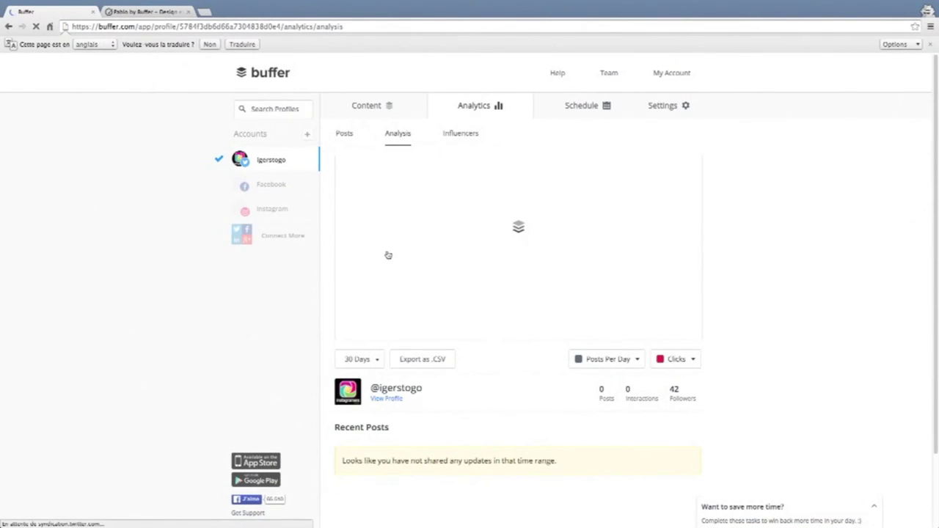
left_click(408, 212)
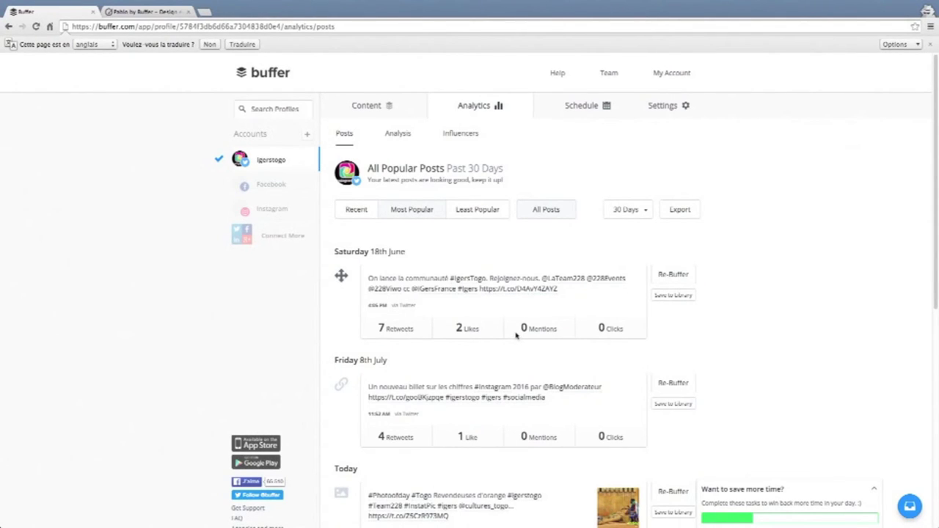
scroll(396, 301, "down", 1)
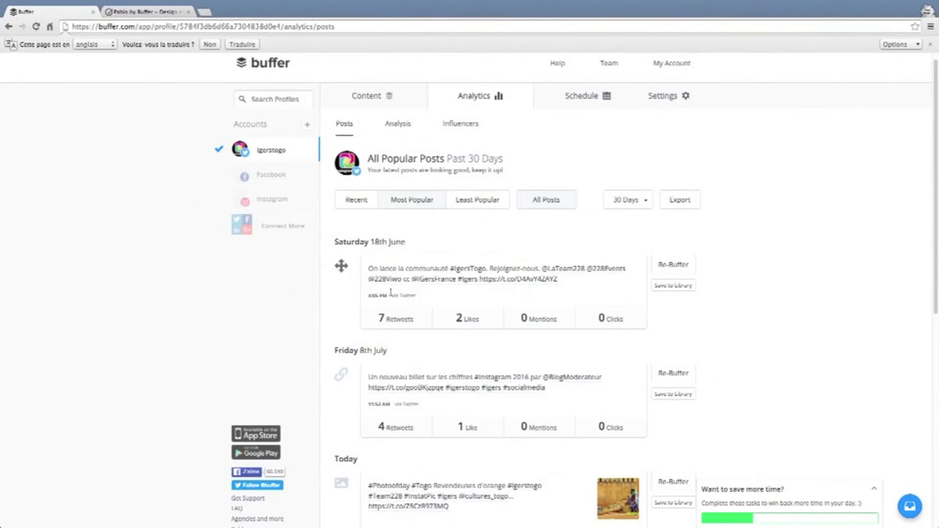
scroll(412, 388, "down", 3)
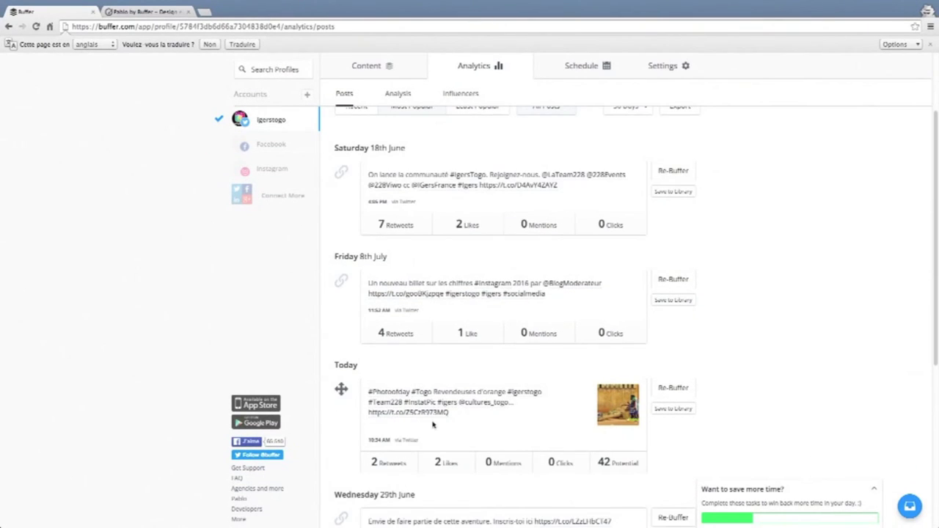
scroll(433, 425, "down", 6)
scroll(488, 439, "down", 3)
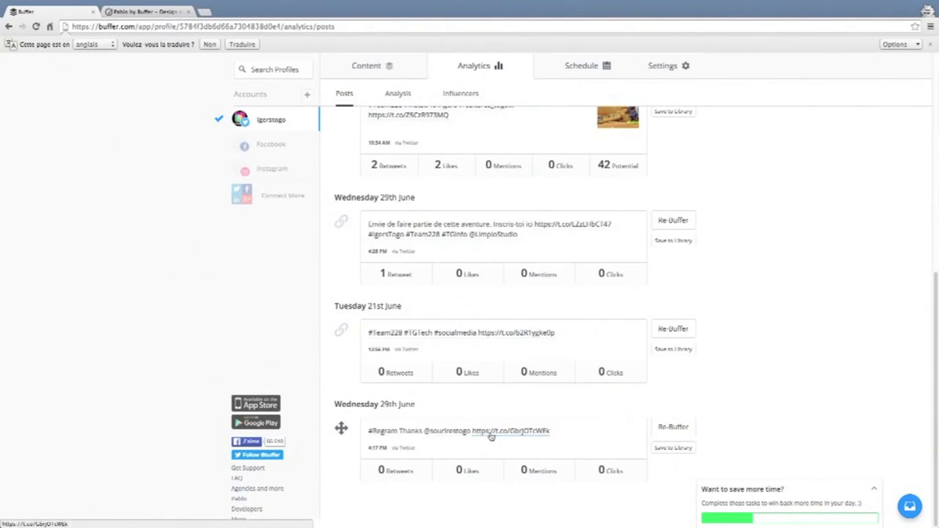
scroll(491, 437, "up", 10)
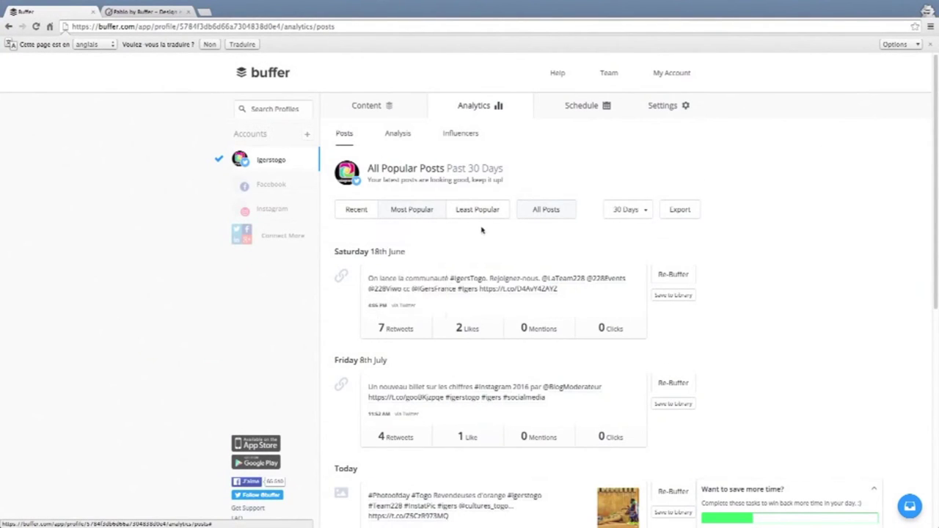
Sort posts by most retweets, view the least popular ones, then open the Influencers sub-tab.
mouse_move(417, 211)
left_click(418, 229)
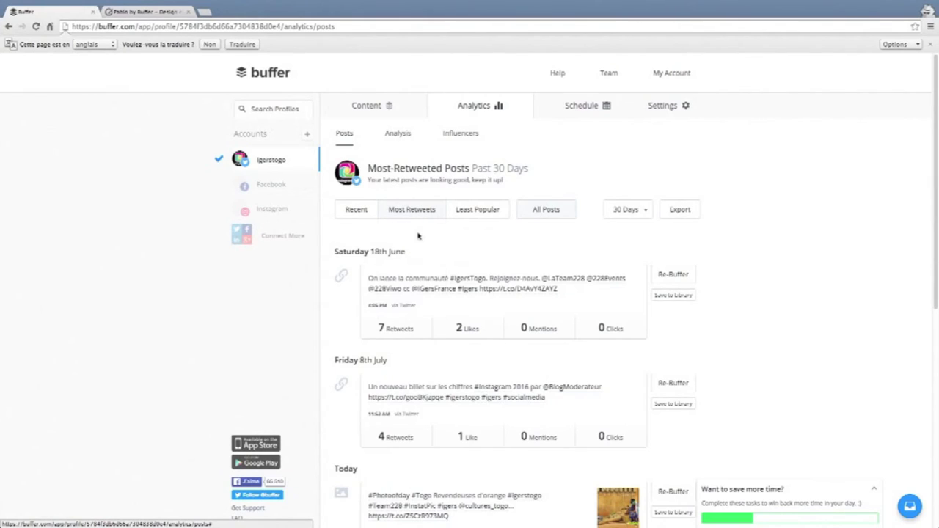
mouse_move(426, 212)
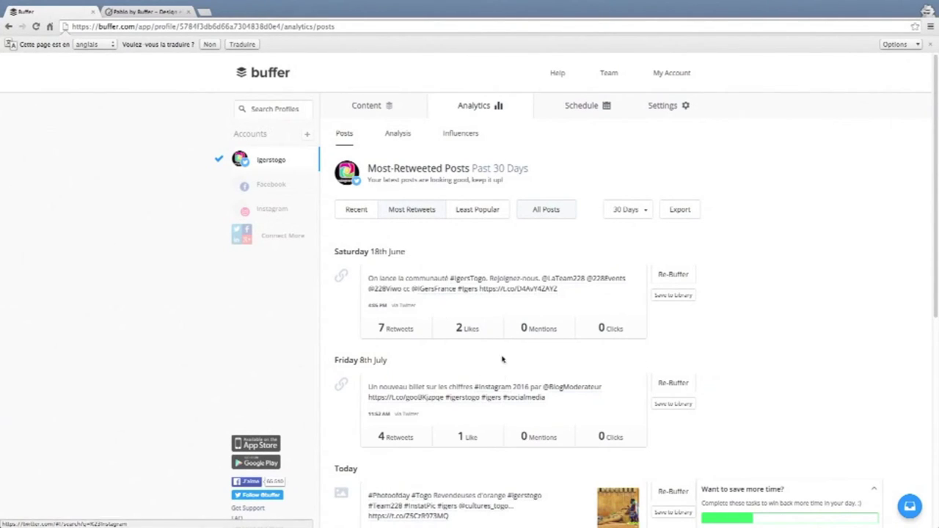
left_click(493, 212)
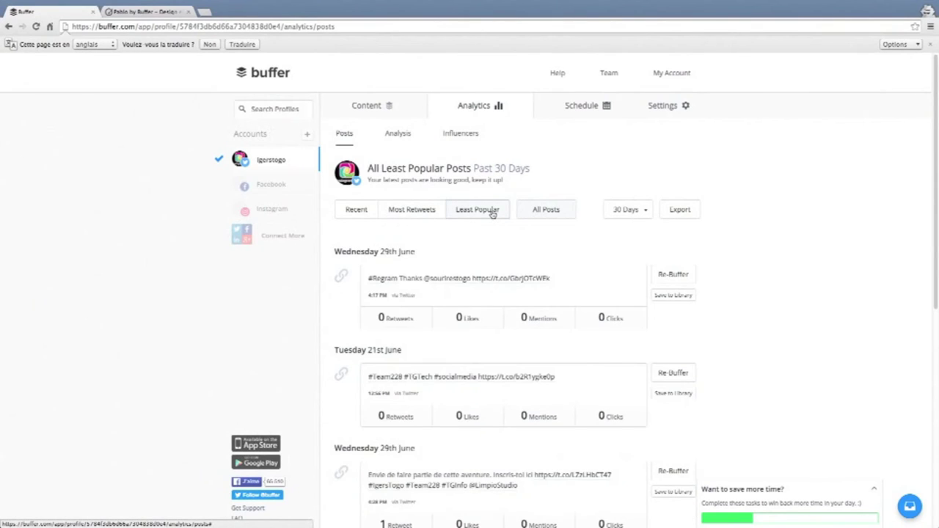
mouse_move(490, 213)
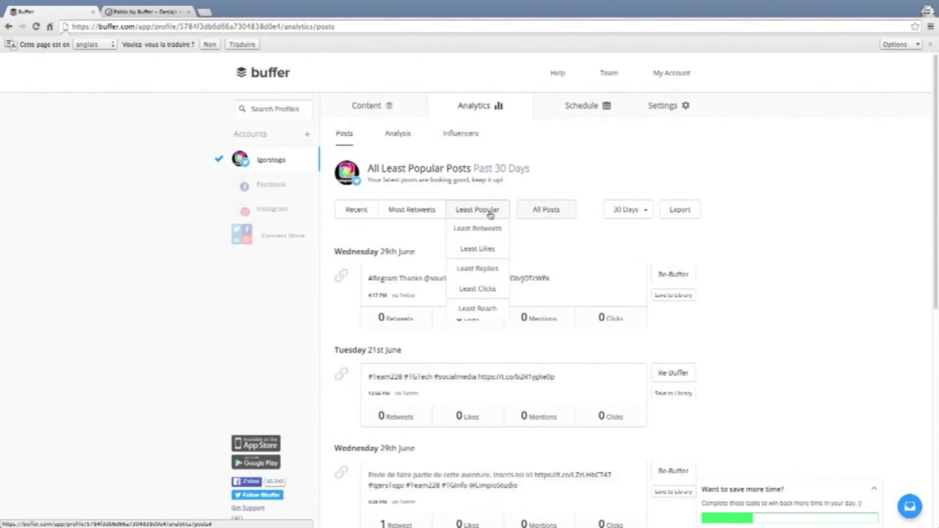
scroll(468, 311, "down", 2)
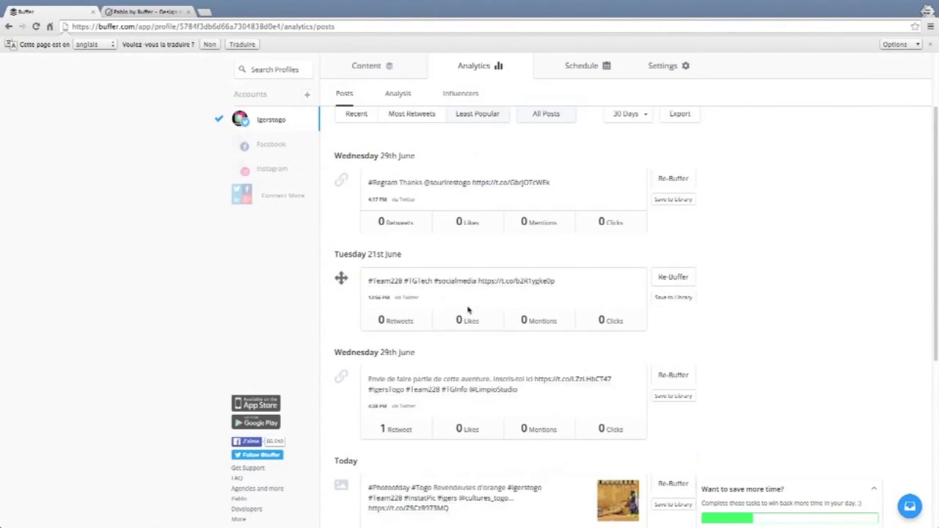
scroll(484, 293, "down", 4)
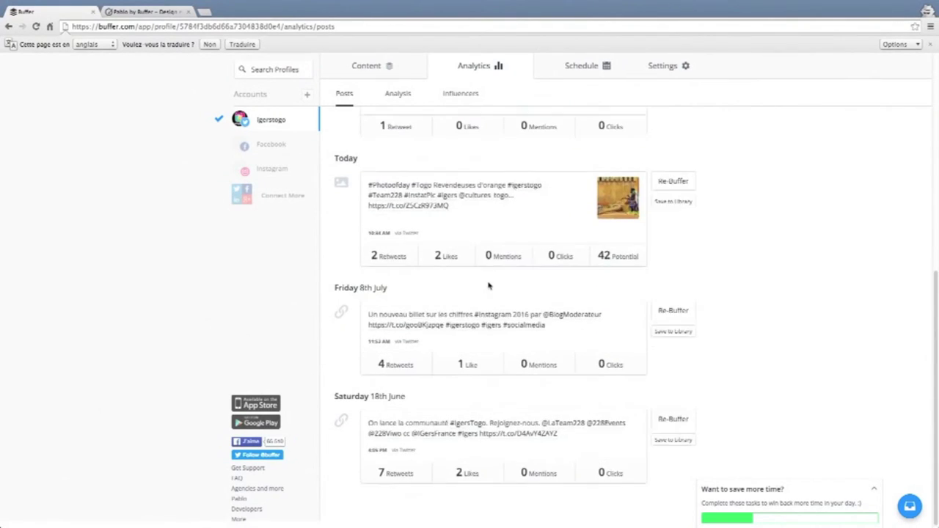
scroll(489, 287, "up", 6)
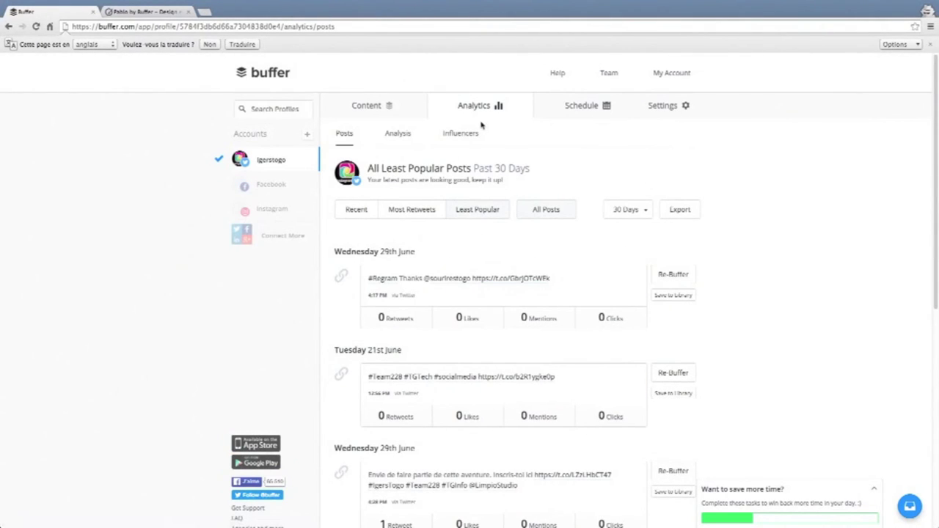
left_click(459, 139)
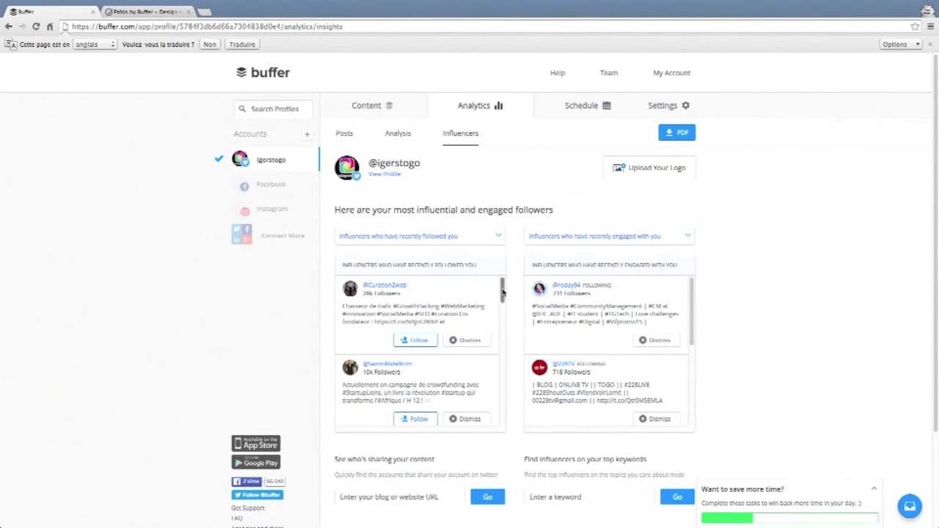
mouse_move(503, 293)
left_mouse_down()
mouse_move(506, 355)
mouse_move(496, 345)
mouse_move(495, 282)
left_mouse_up()
mouse_move(693, 293)
left_mouse_down()
mouse_move(691, 385)
mouse_move(689, 292)
left_mouse_up()
scroll(597, 373, "down", 2)
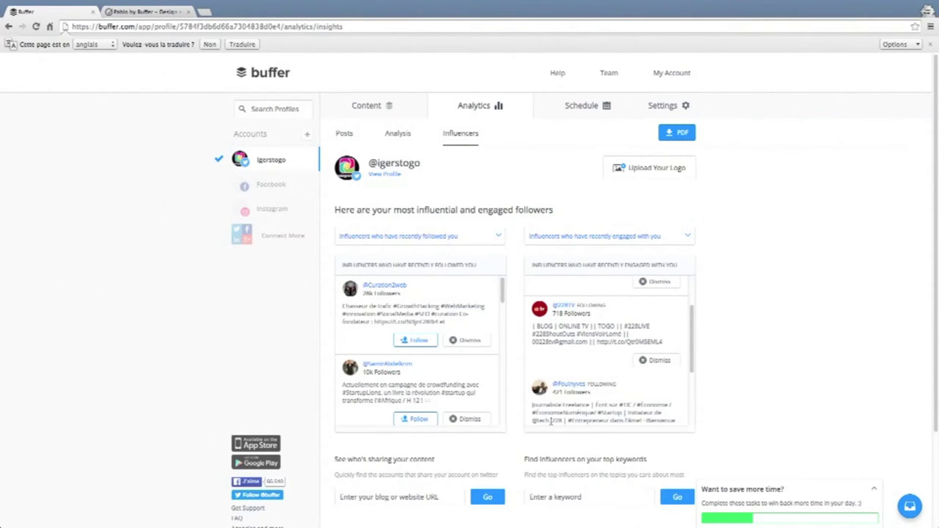
scroll(508, 442, "down", 2)
Search the keyword influencer finder for '#insta' to list the top #instagram influencers.
left_click(361, 379)
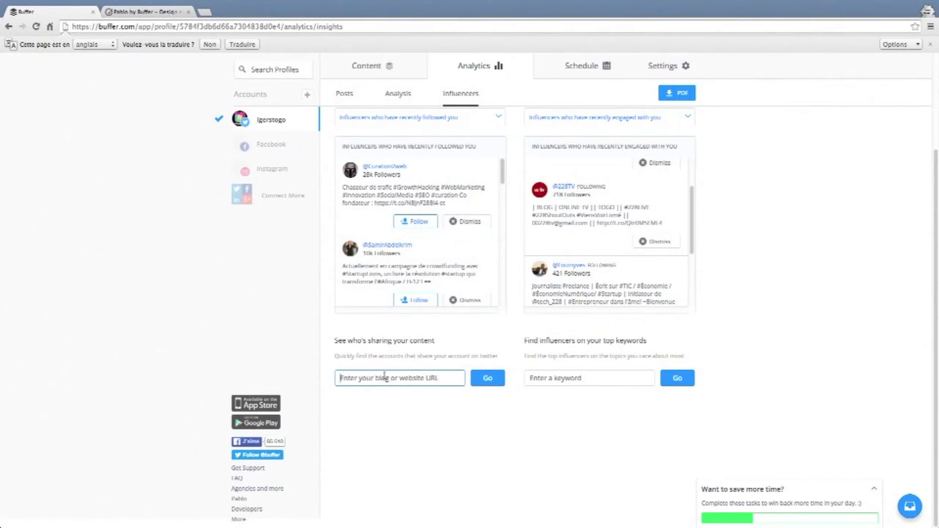
left_click(553, 378)
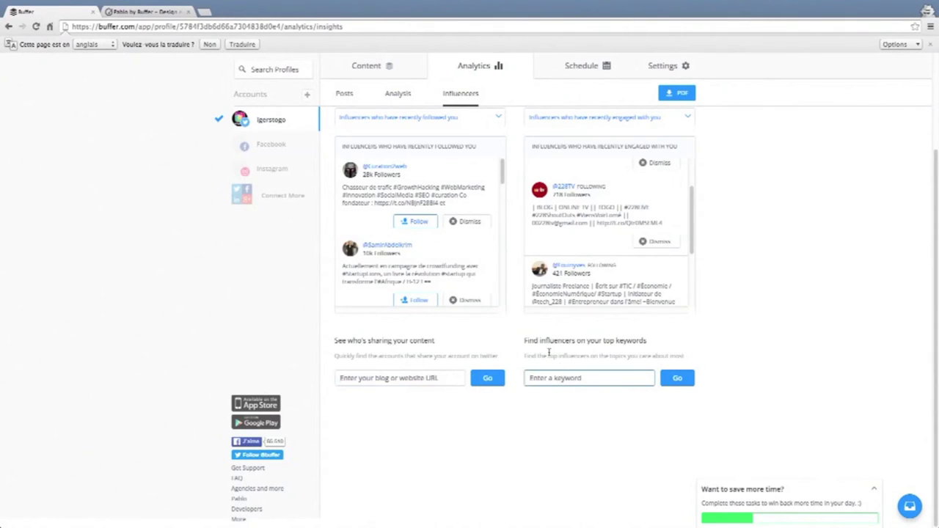
left_click_drag(524, 340, 650, 337)
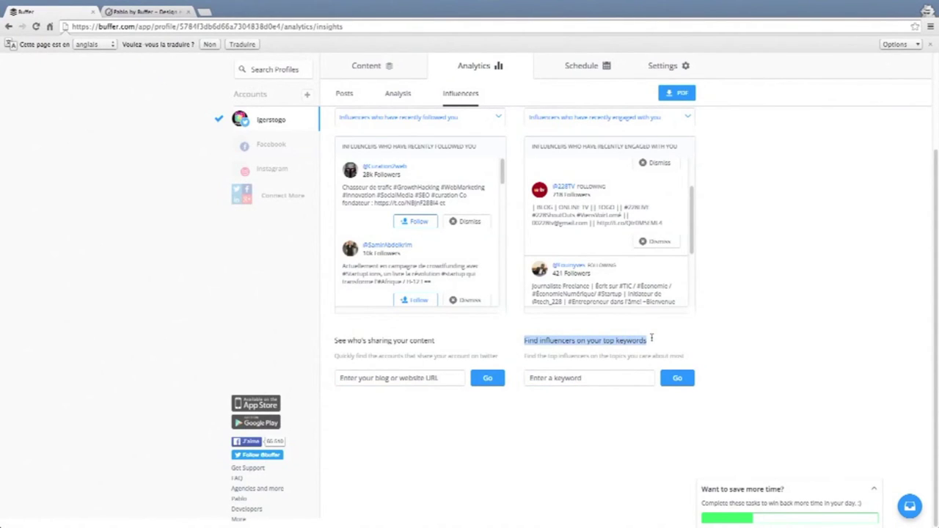
left_click(587, 378)
type("#instagram")
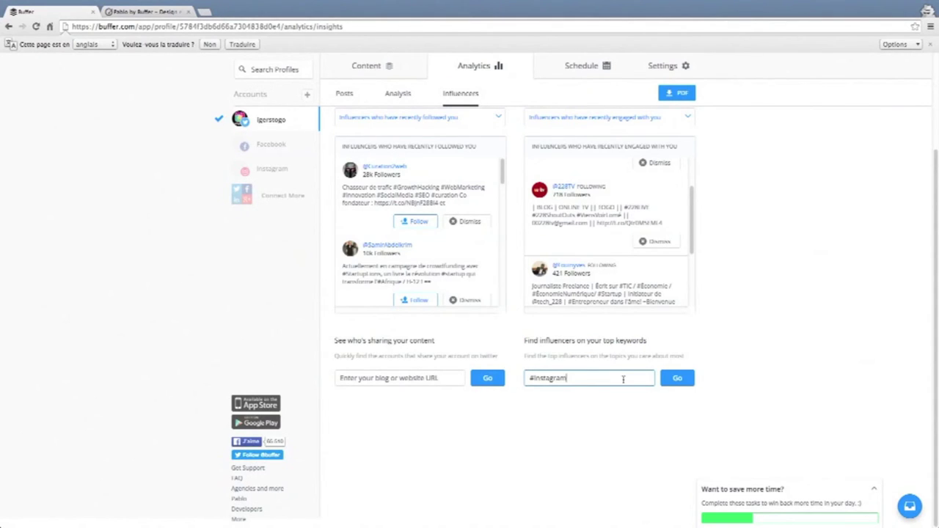
key("Return")
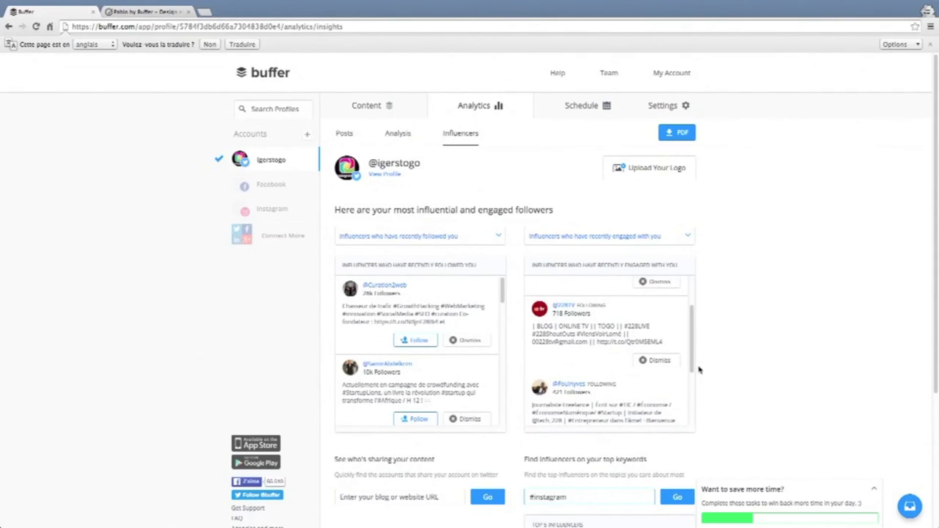
Return to the Content queue and choose Facebook to connect a new account.
left_click(256, 209)
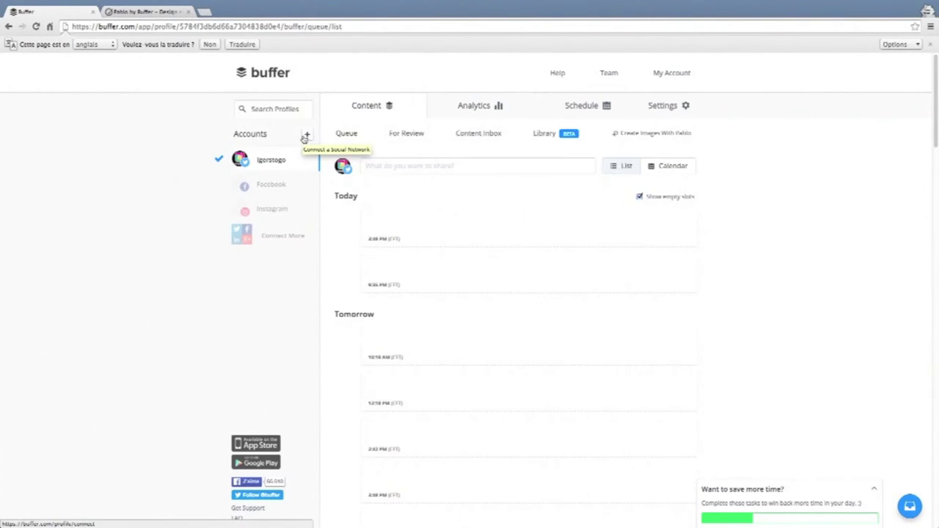
left_click(287, 184)
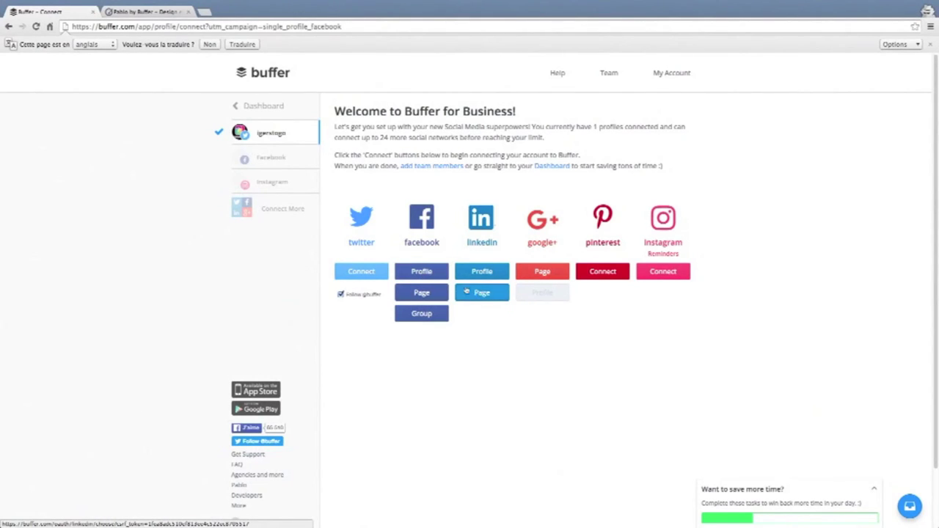
Start connecting a Facebook Page and log in to Facebook with the saved details.
left_click(428, 295)
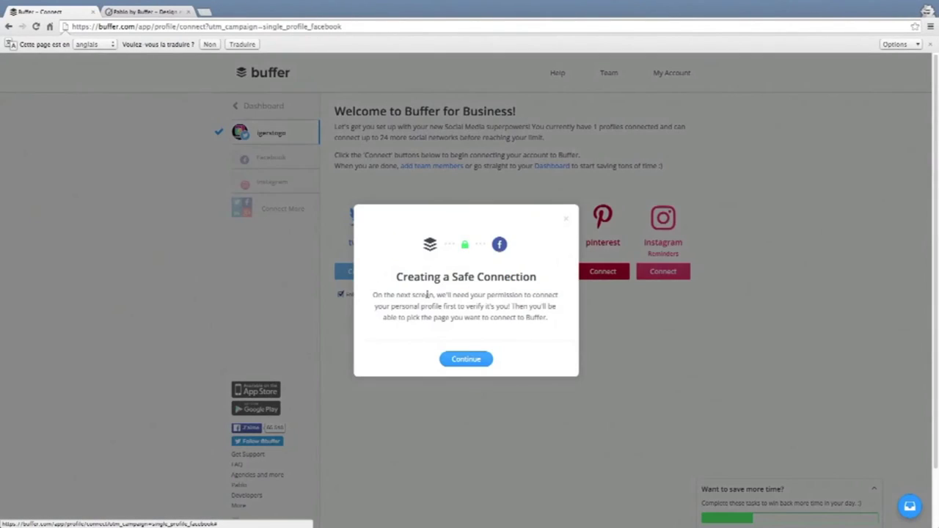
left_click(463, 359)
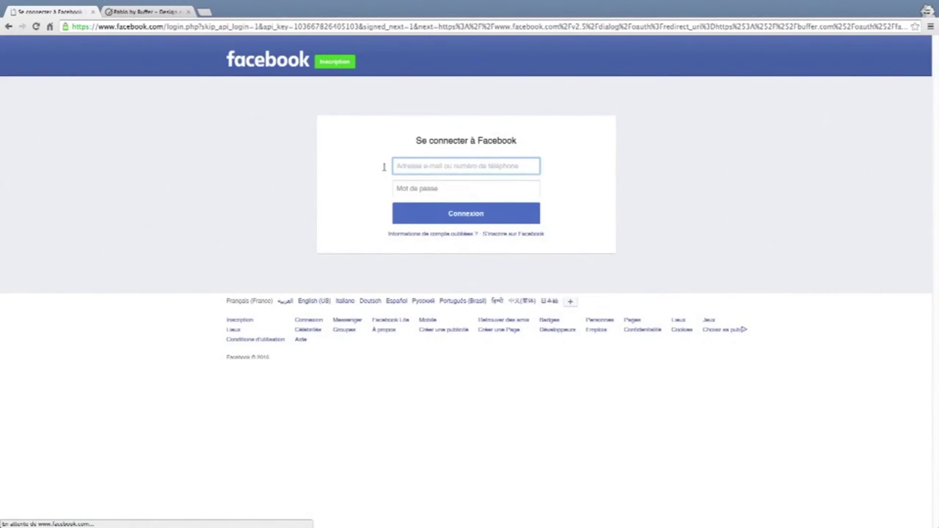
left_click(394, 179)
key("Return")
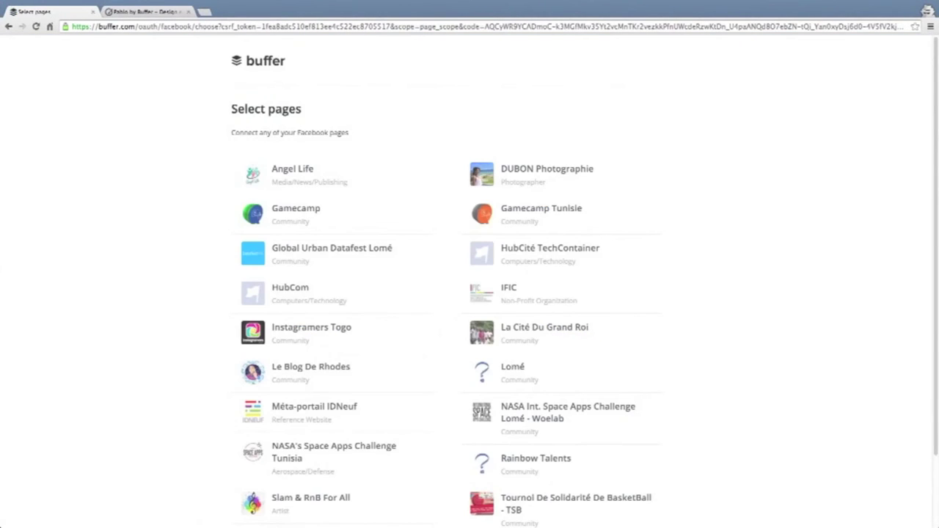
Connect the Instagramers Togo page to Buffer and open its posting queue.
scroll(467, 226, "down", 2)
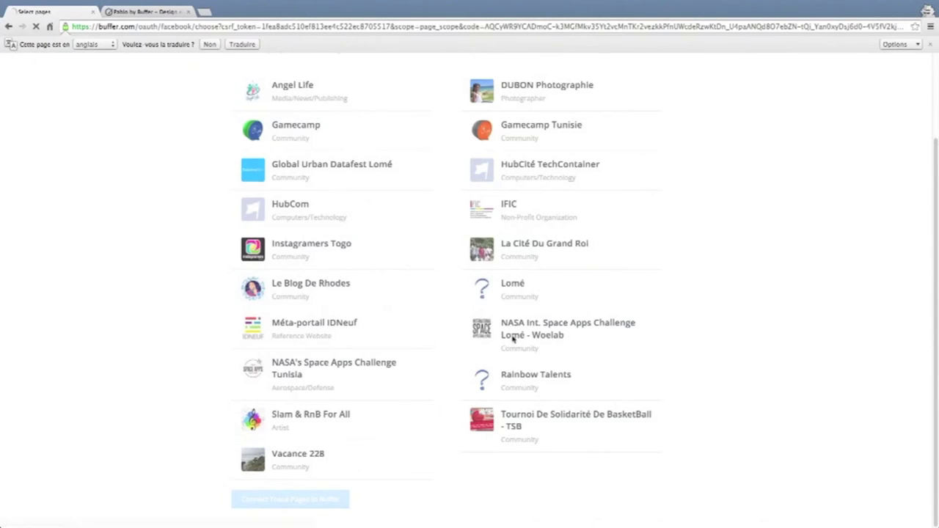
left_click(314, 256)
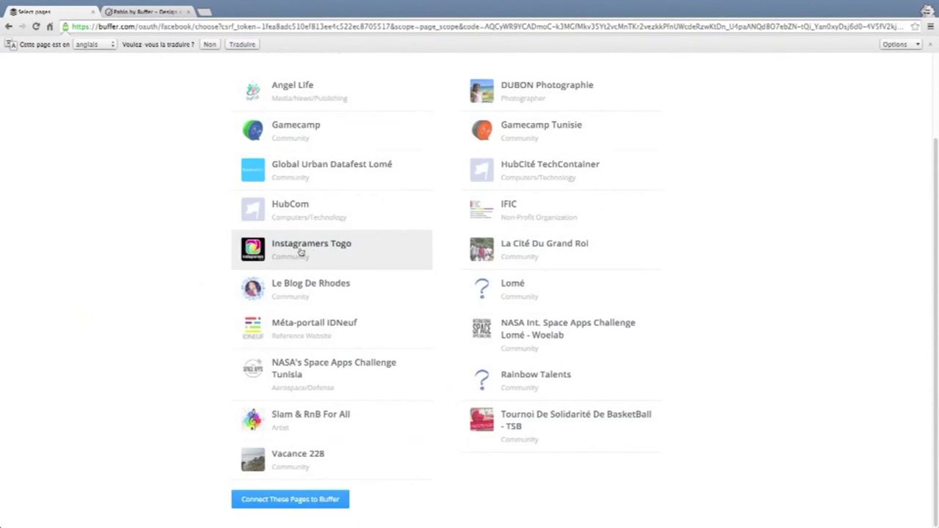
left_click(320, 499)
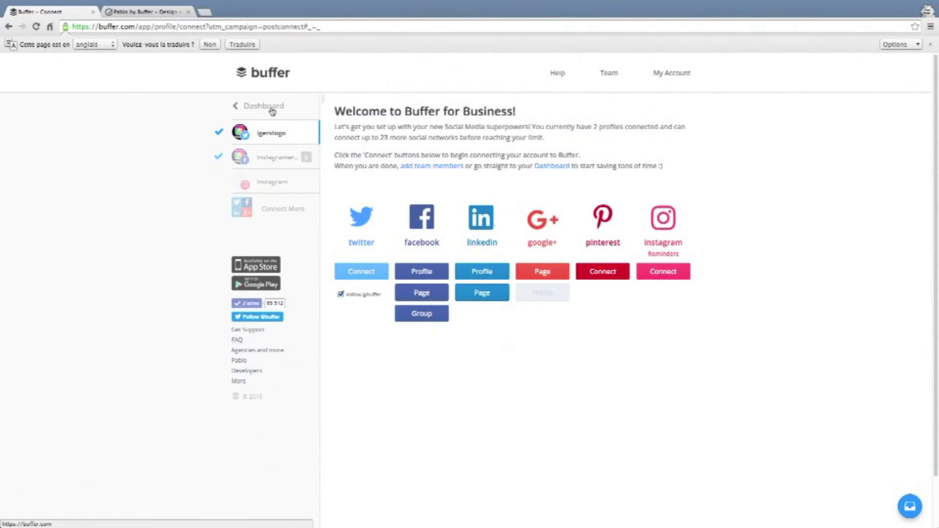
left_click(273, 156)
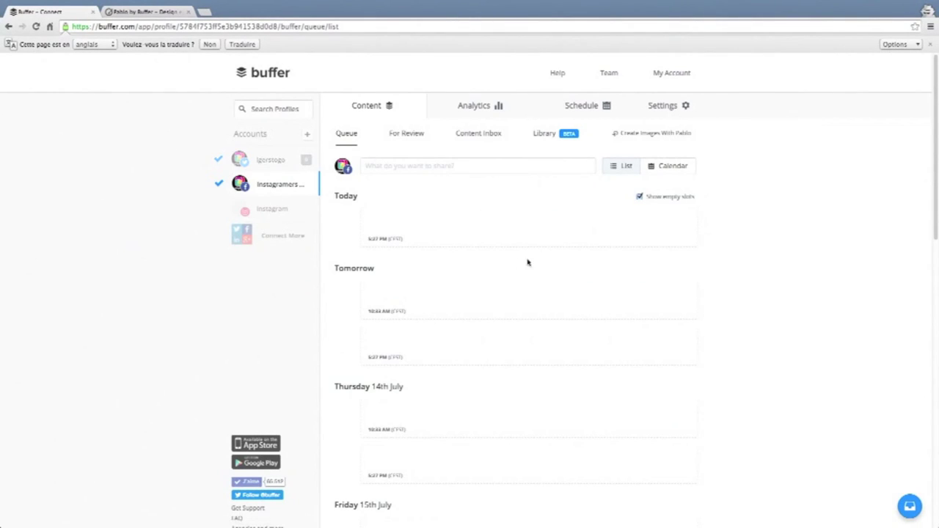
mouse_move(570, 308)
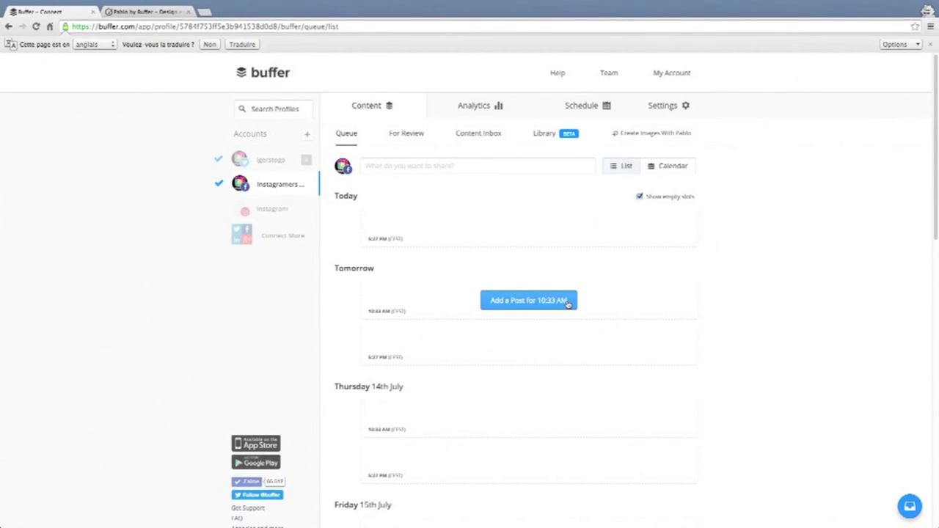
scroll(524, 313, "down", 5)
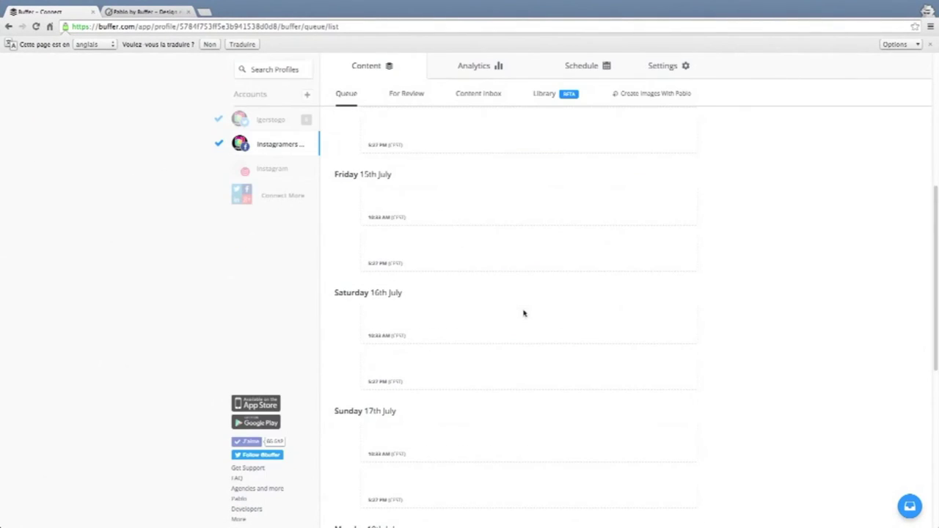
scroll(524, 313, "up", 5)
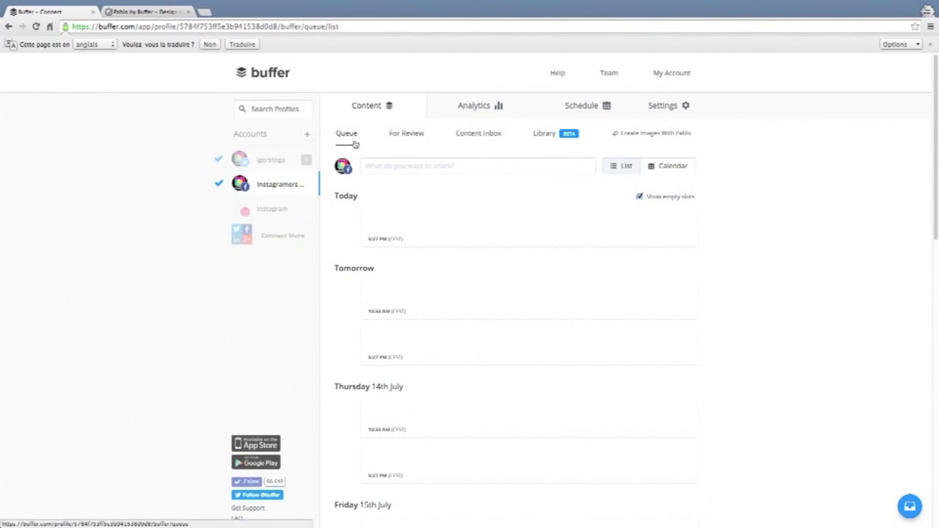
left_click(384, 166)
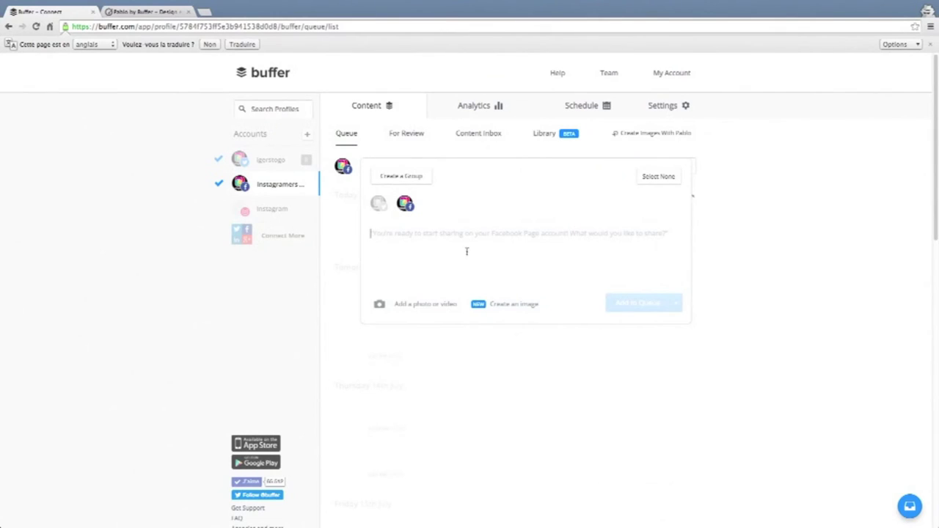
left_click(376, 204)
left_click(377, 205)
left_click(381, 207)
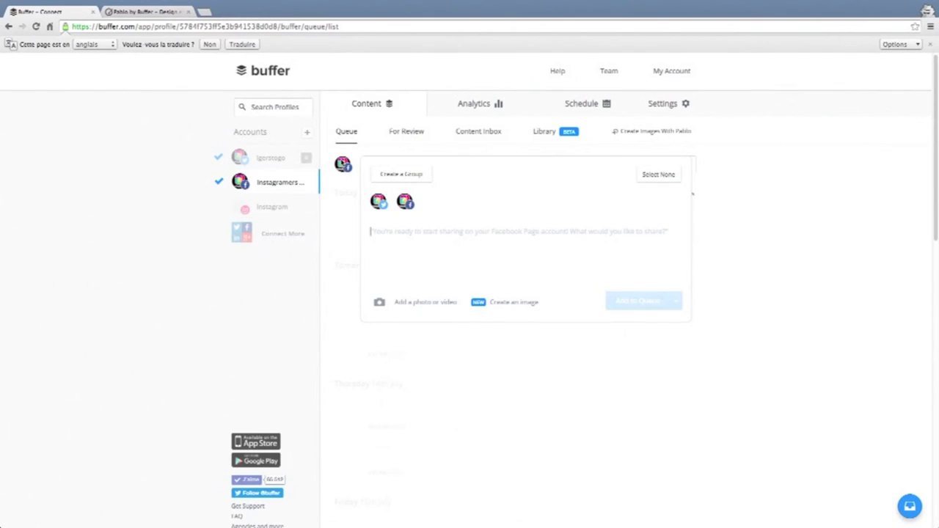
left_click(343, 165)
mouse_move(383, 233)
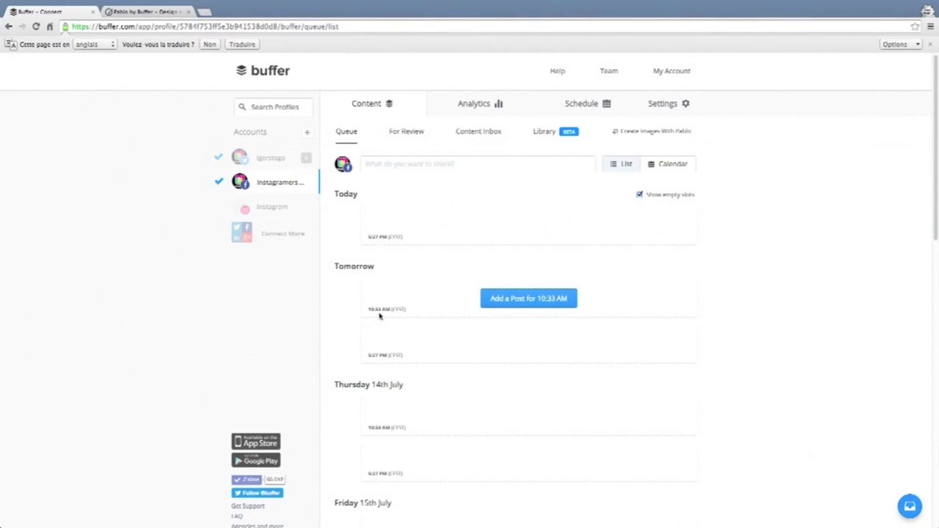
scroll(417, 390, "down", 7)
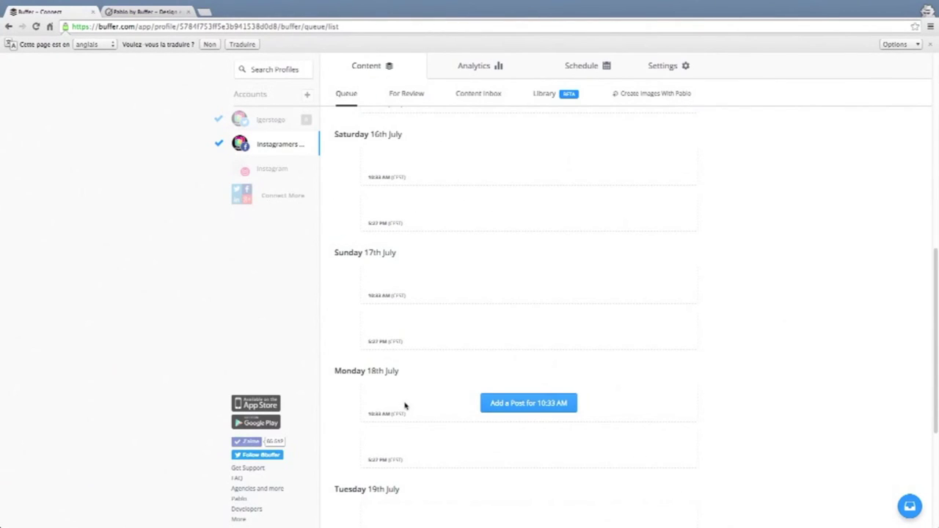
scroll(435, 381, "down", 2)
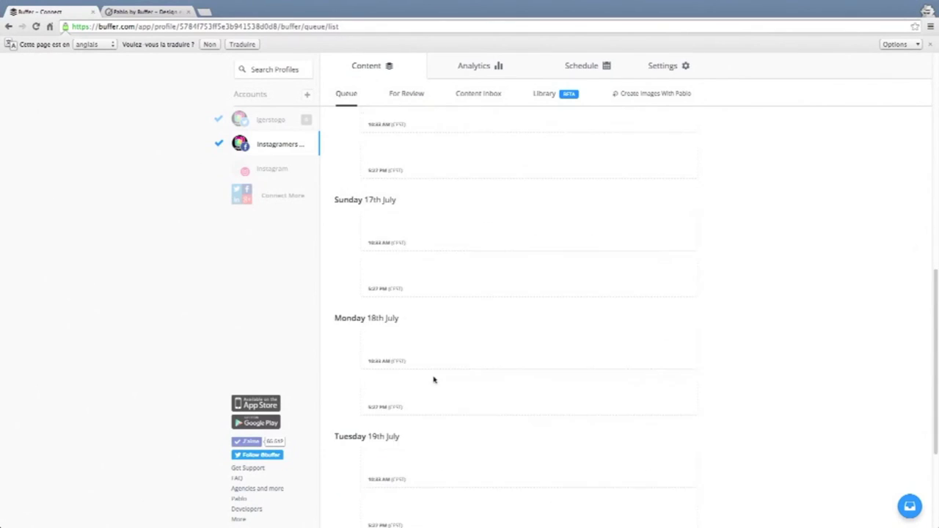
scroll(423, 425, "down", 2)
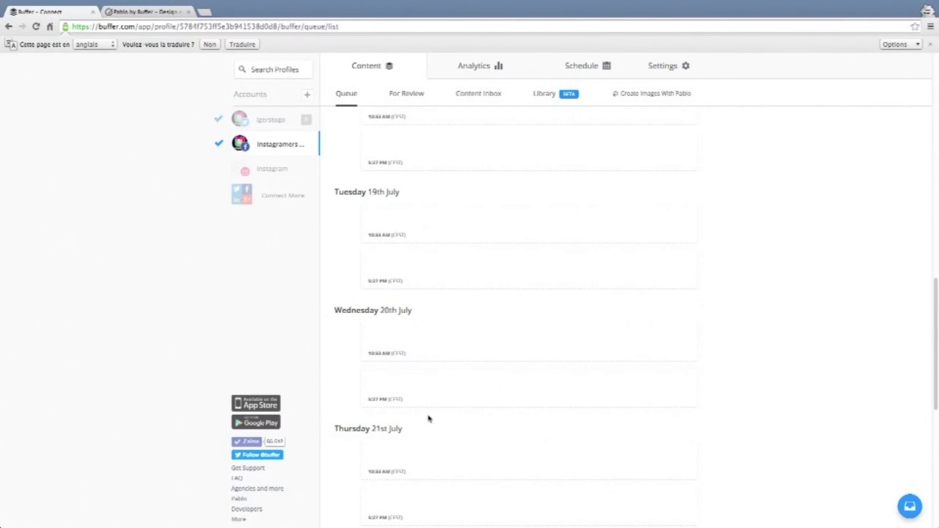
scroll(439, 396, "up", 5)
scroll(440, 399, "up", 8)
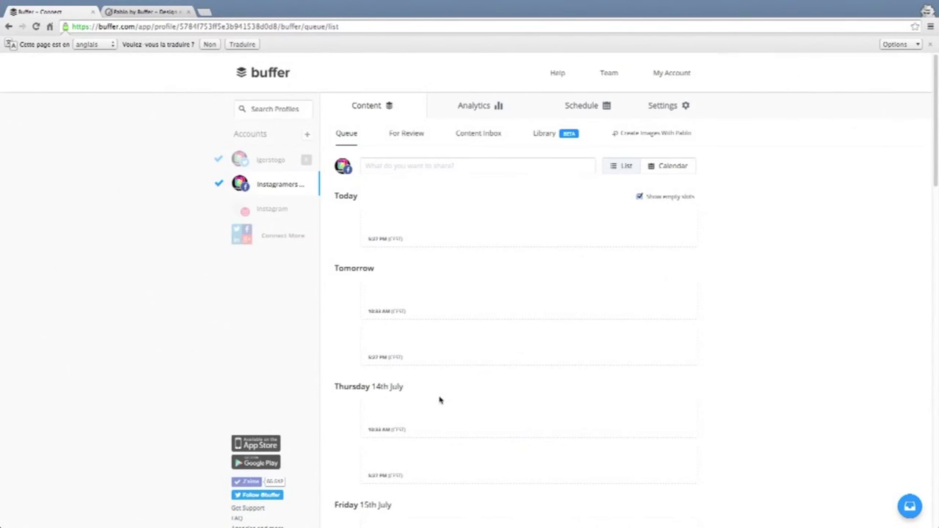
Sign in to Instagram with the account credentials and authorize Buffer's access.
left_click(300, 212)
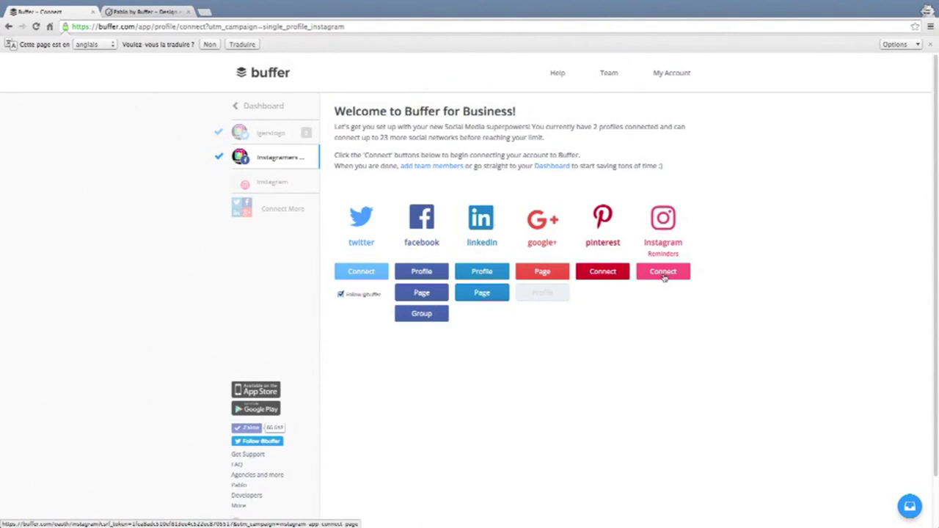
left_click(664, 275)
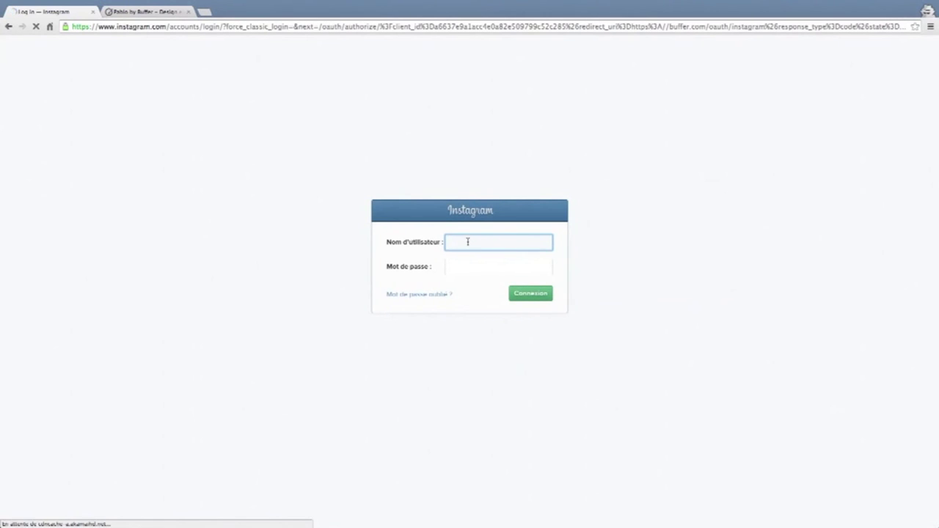
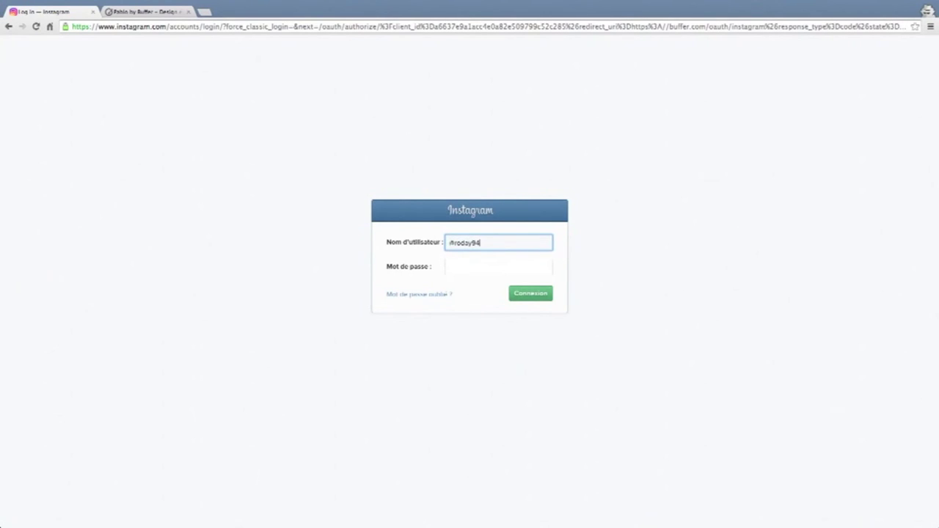
left_click(499, 267)
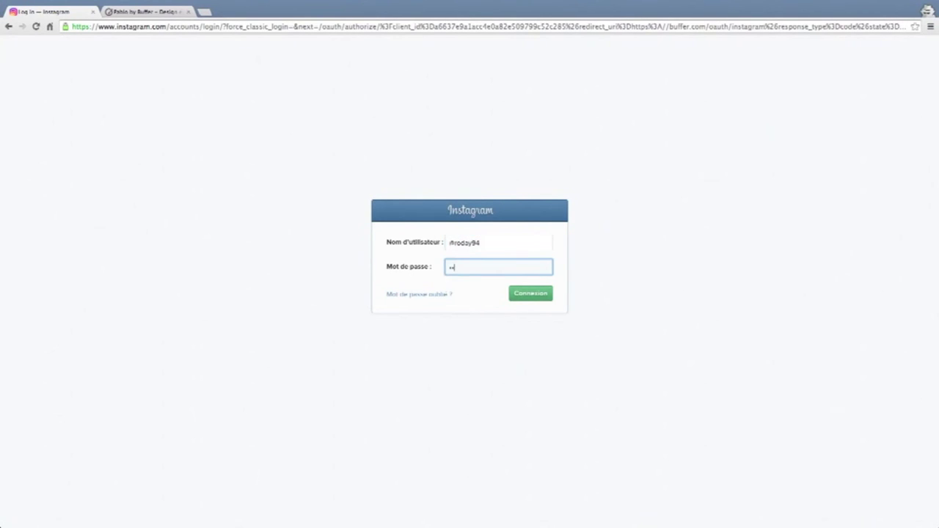
key("Return")
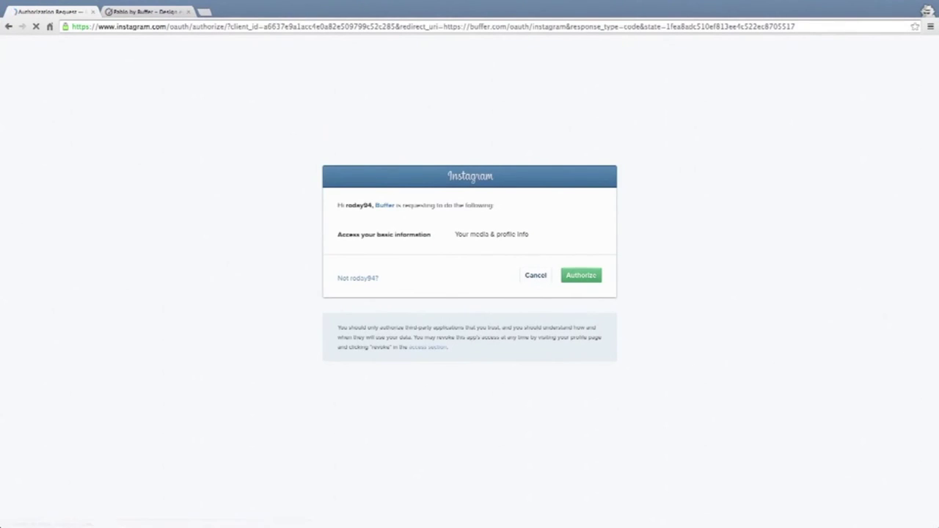
left_click(587, 275)
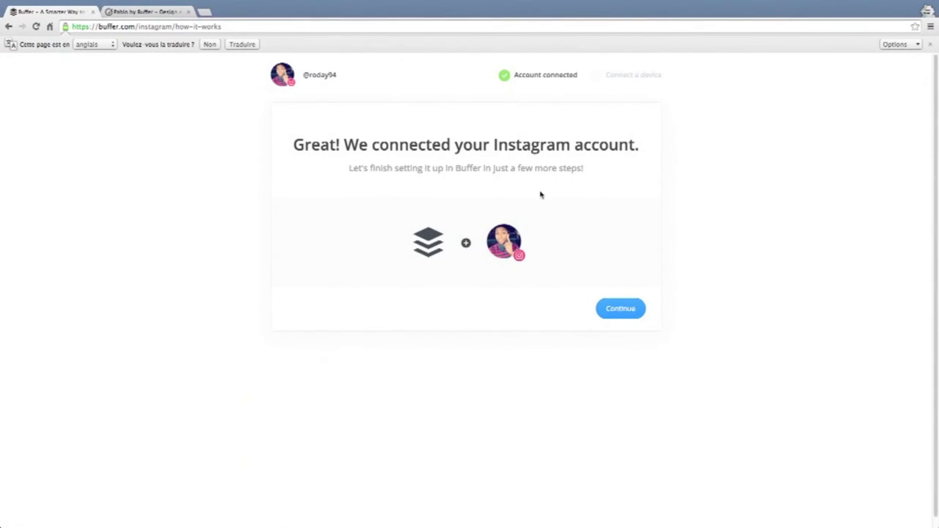
Skip the Instagram mobile-device step, opening the Buffer Android app page, then return to Buffer.
left_click(620, 308)
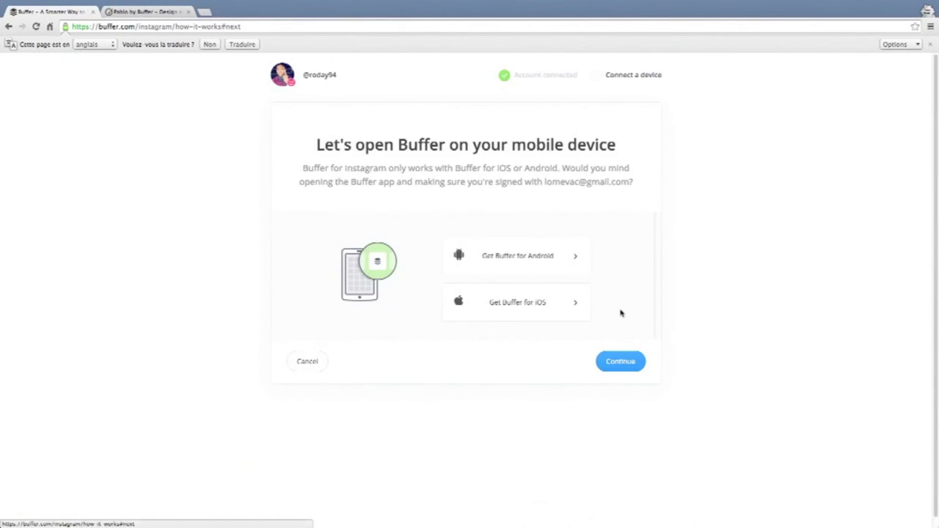
left_click(621, 361)
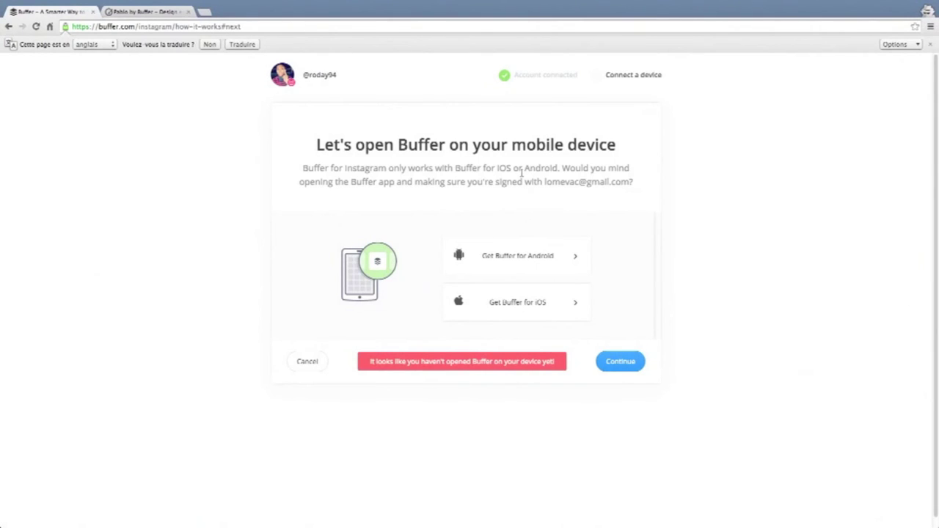
left_click_drag(332, 149, 607, 157)
left_click(483, 152)
left_click(548, 256)
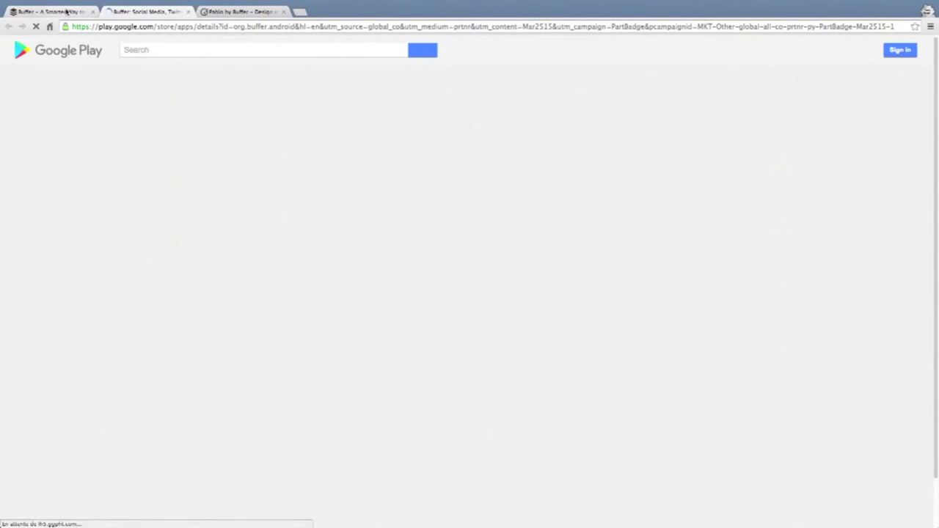
left_click(51, 12)
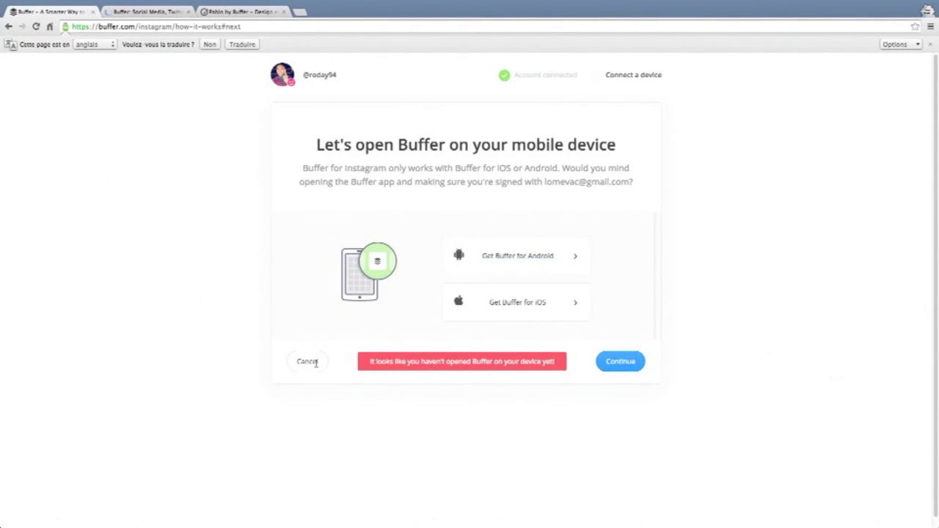
triple_click(525, 370)
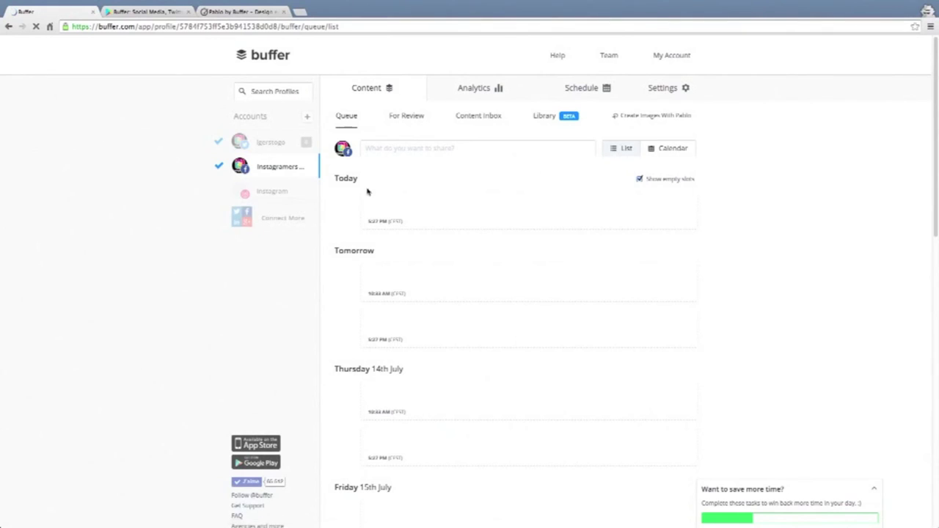
Connect Pinterest by entering the account e-mail and authorizing the Buffer application.
left_click(283, 195)
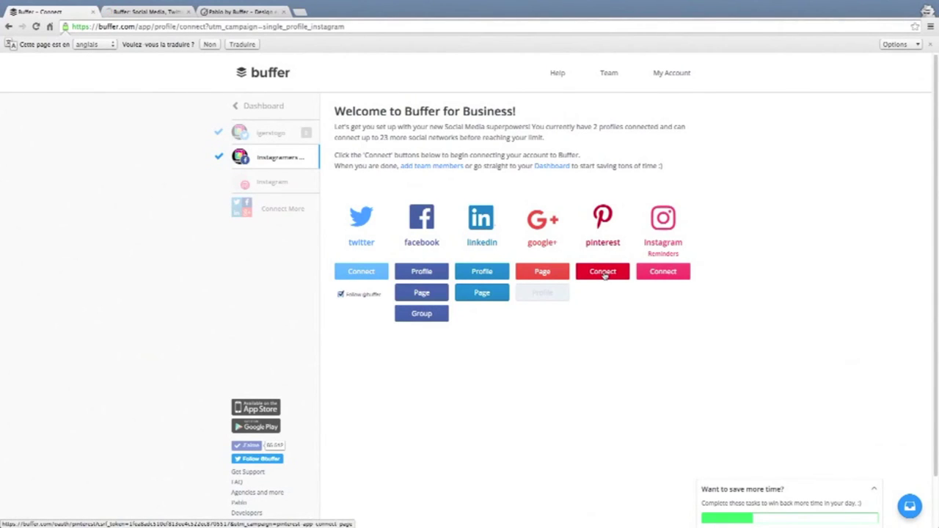
left_click(603, 272)
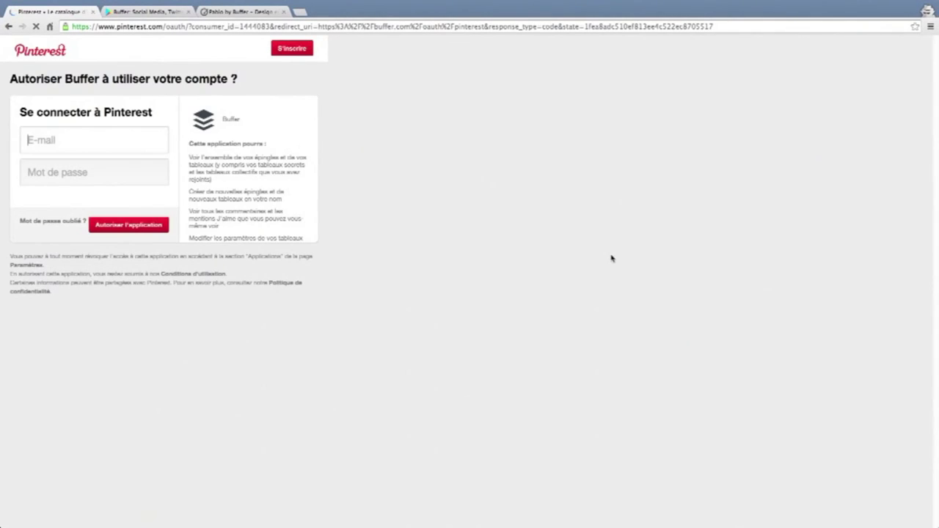
left_click(59, 139)
type("rhode")
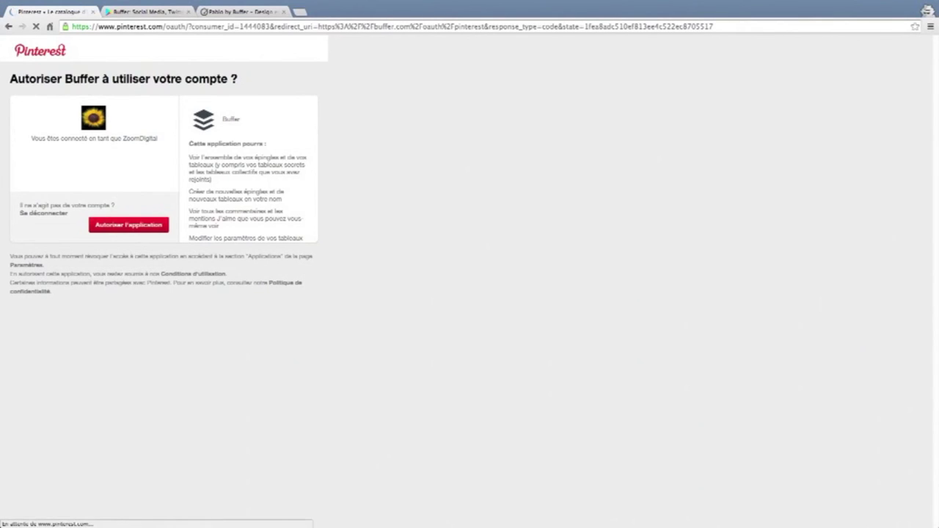
left_click(143, 227)
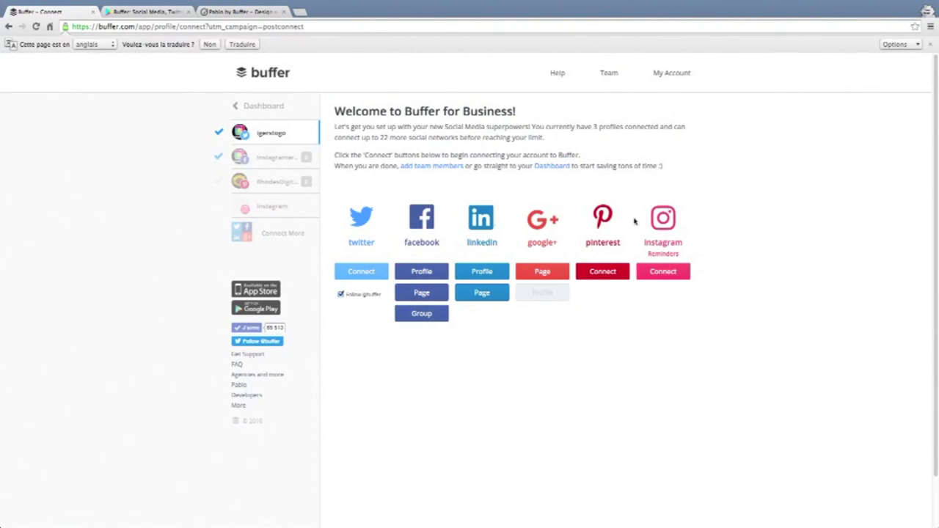
Return to the dashboard, select the Twitter profile and open the full post composer.
left_click(549, 274)
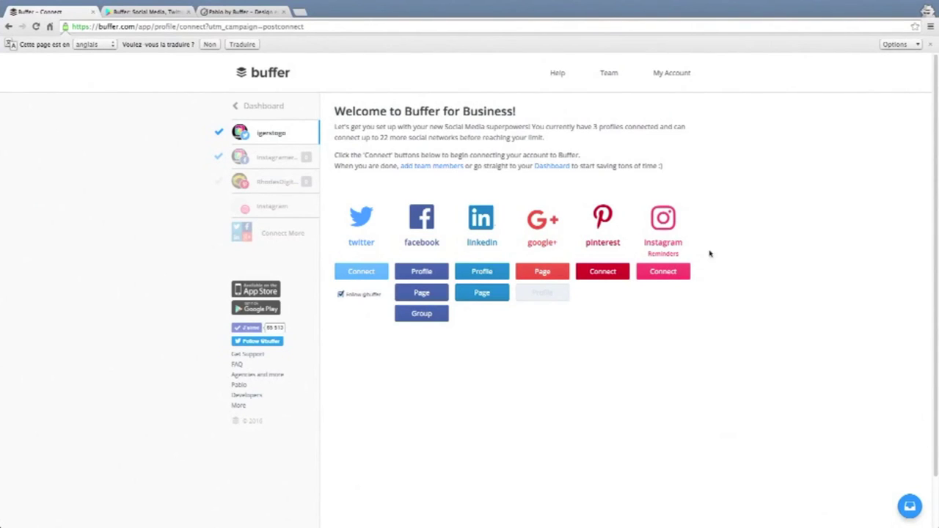
left_click(246, 106)
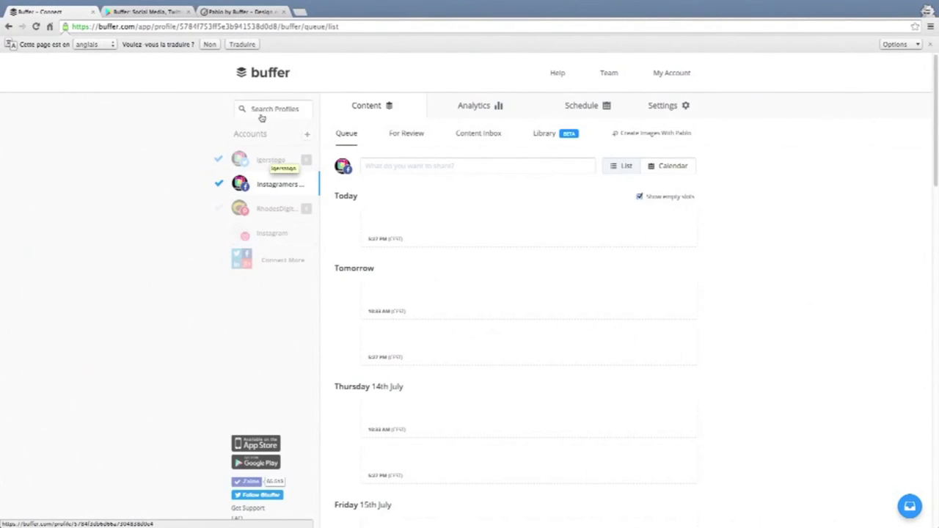
left_click(259, 155)
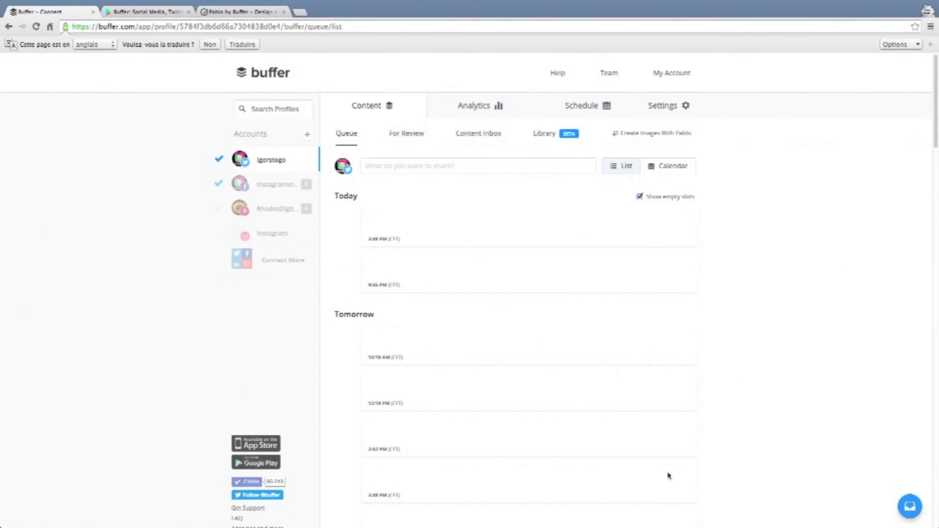
left_click(381, 167)
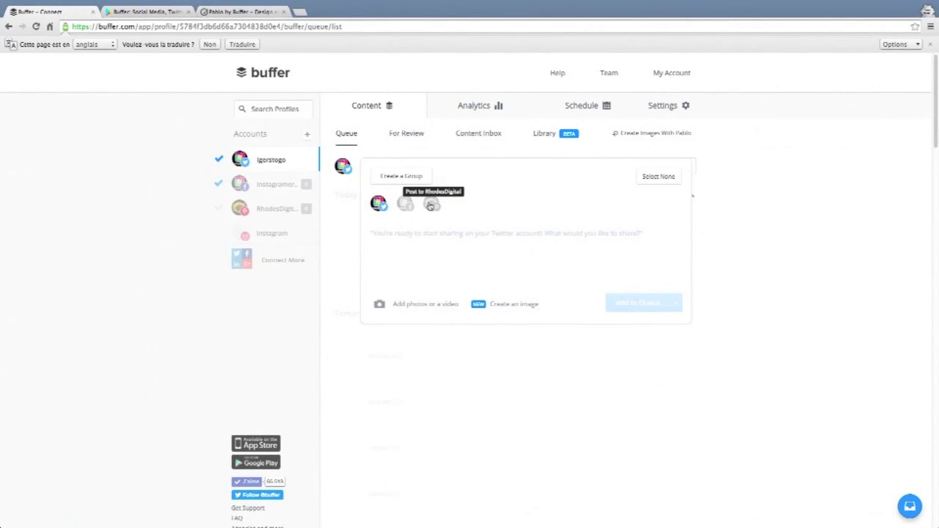
Add the Pinterest and Facebook profiles and choose the #Tunisia Aeroday 2016 board.
left_click(431, 205)
left_click(407, 206)
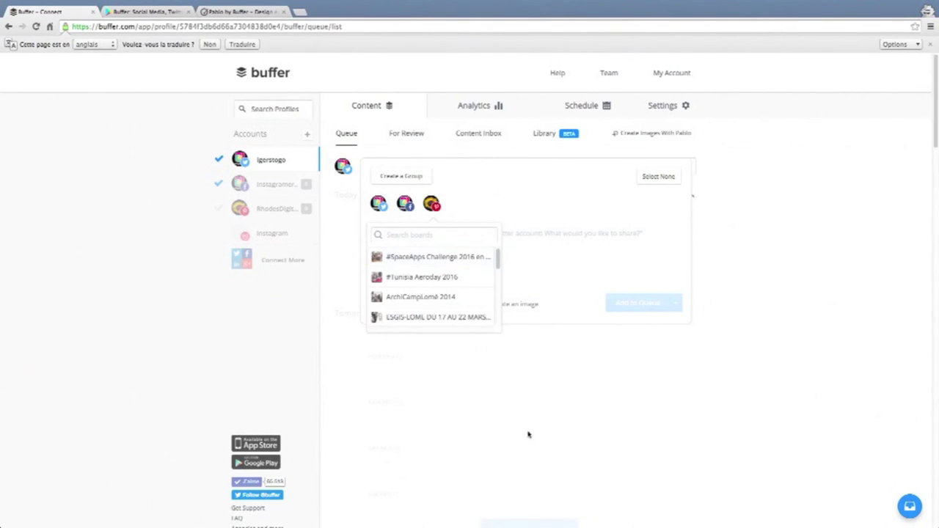
left_click(453, 277)
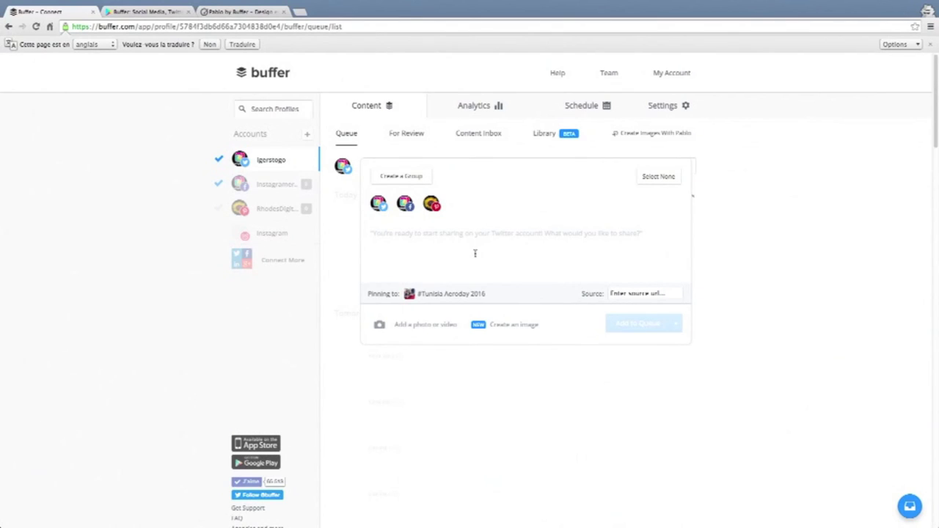
Write the post text 'En train de configurer buffer' and start attaching a photo.
left_click(475, 253)
type("En train de c")
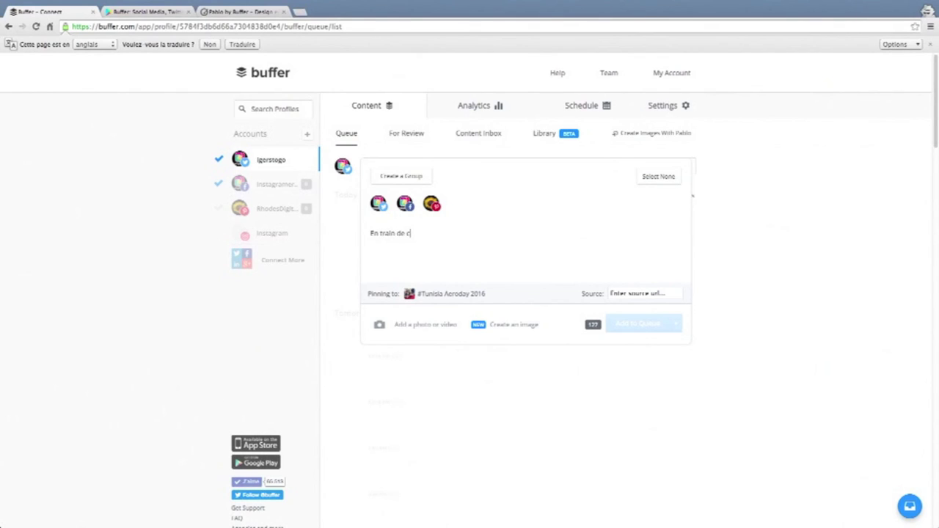
type("onfigurer buffer")
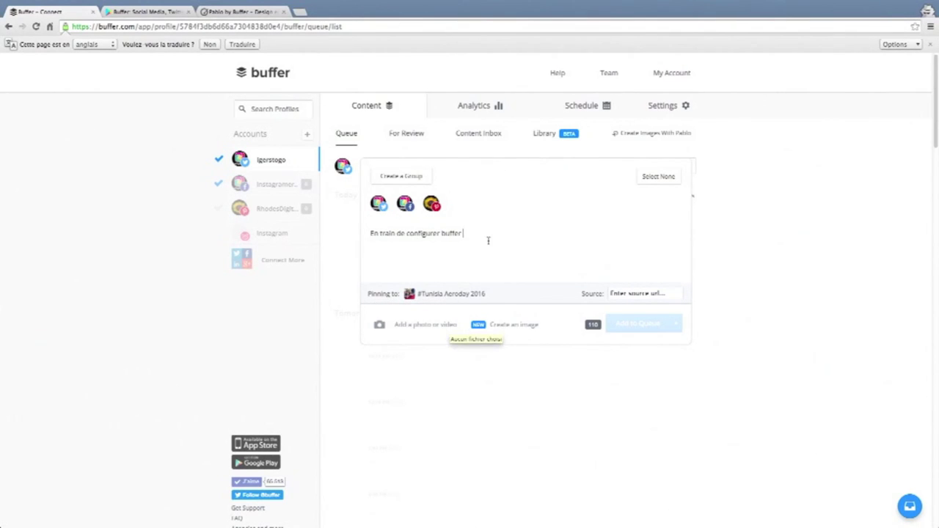
left_click(434, 330)
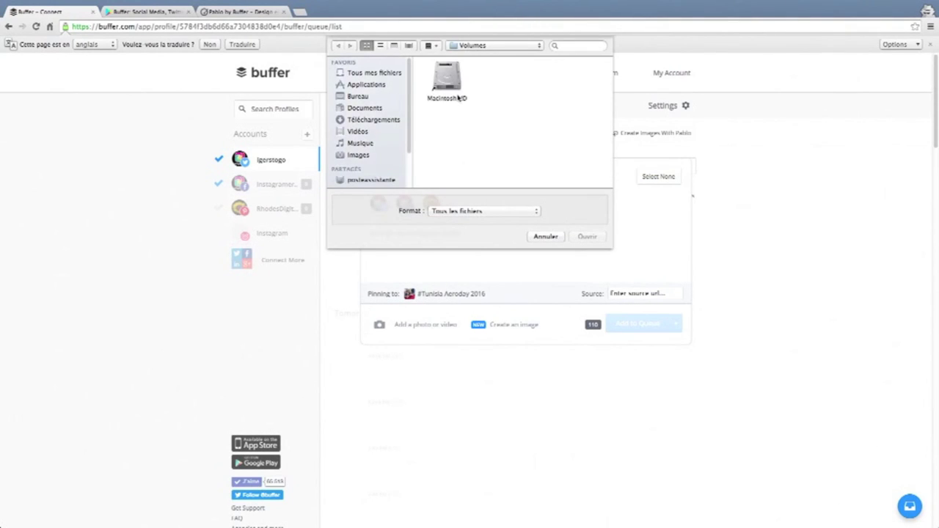
Upload the screenshot image from the Bureau (desktop) folder to the draft.
left_click(368, 99)
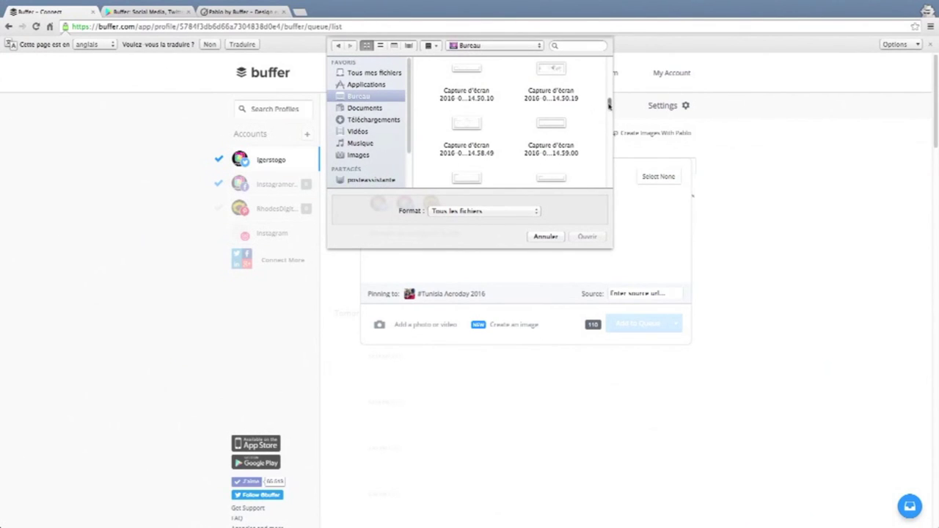
double_click(552, 125)
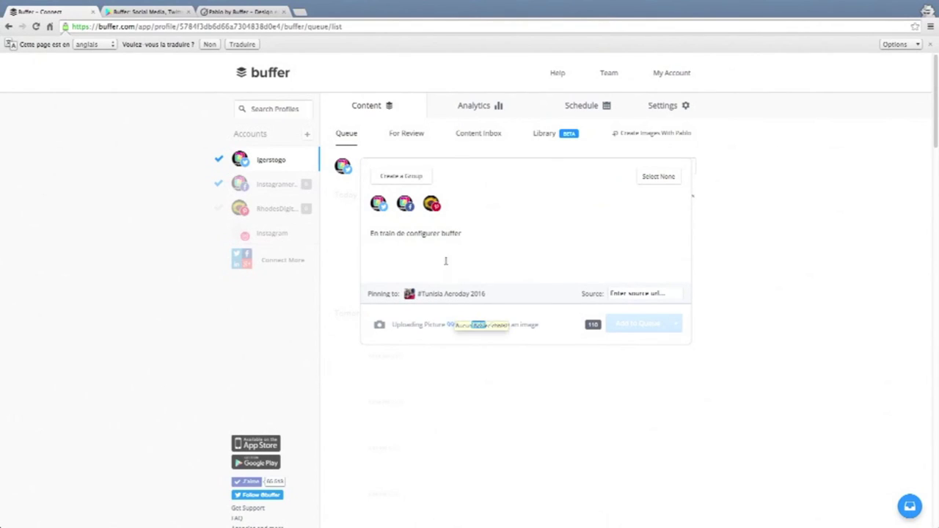
mouse_move(645, 263)
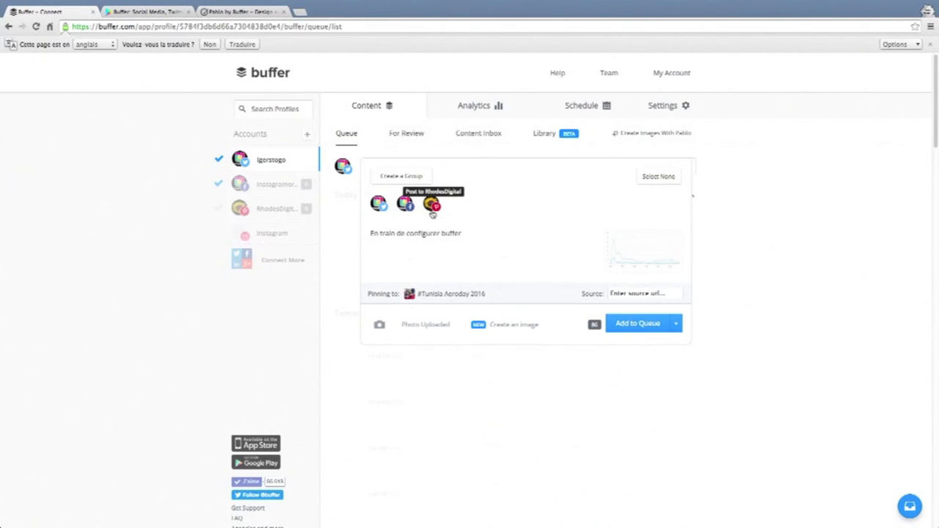
Deselect the RhodesDigital Pinterest profile and reveal the Share Next, Share Now and Schedule Post options.
left_click(668, 294)
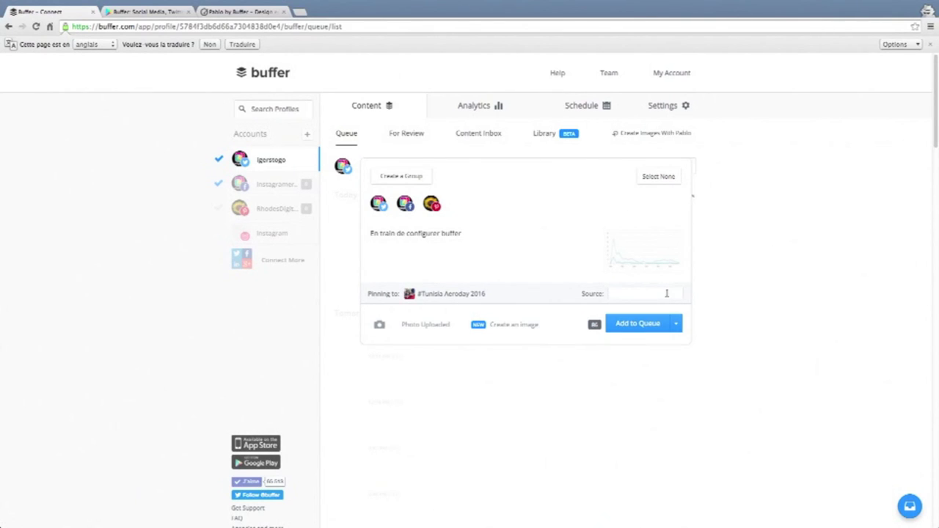
left_click(433, 205)
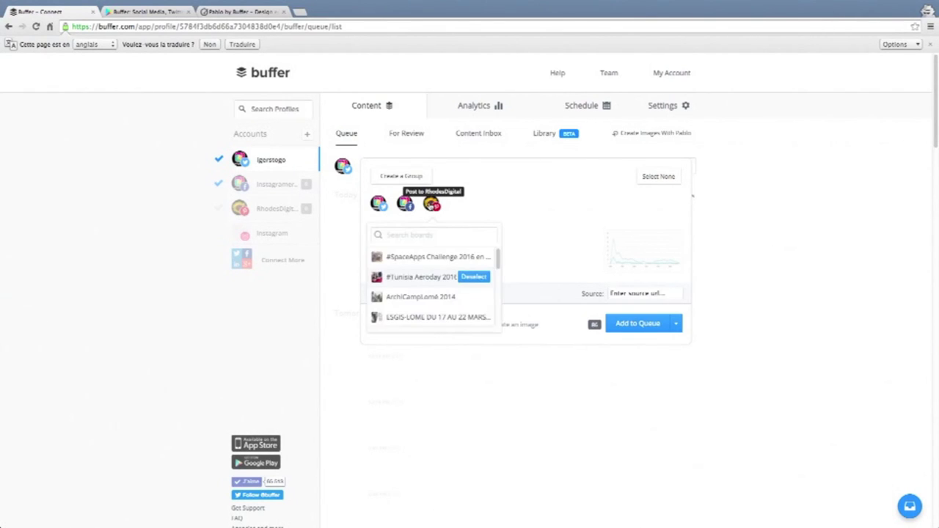
left_click(432, 205)
left_click(437, 210)
left_click(437, 209)
left_click(433, 205)
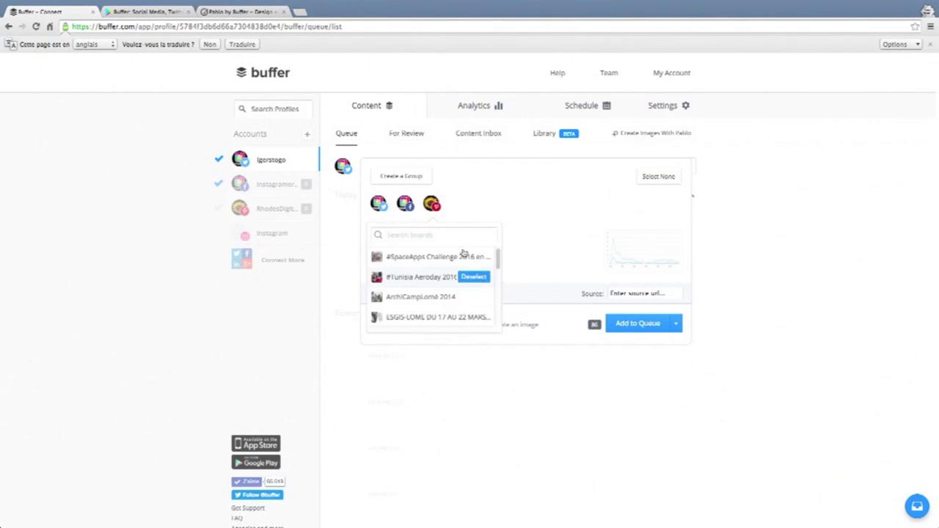
left_click(445, 232)
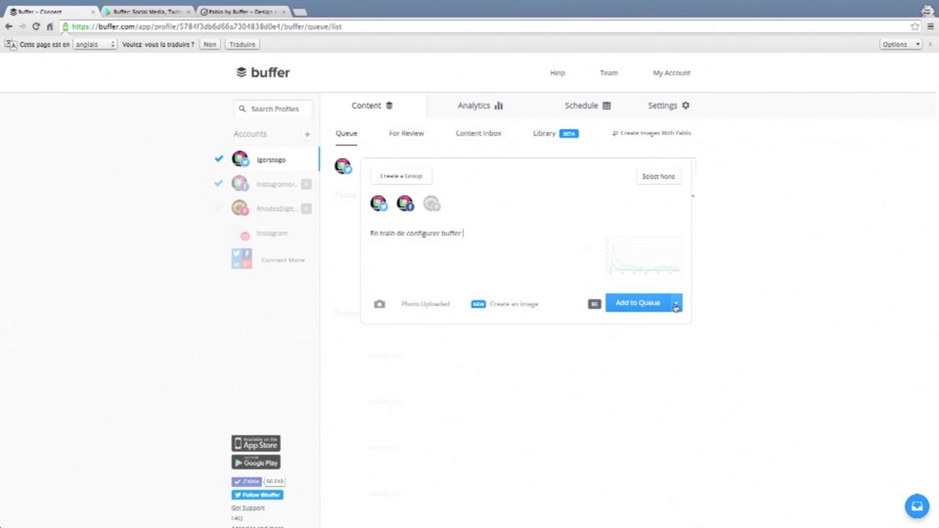
left_click(676, 308)
Queue the 'En train de configurer buffer' photo post and dismiss the You Did It! confirmation.
left_click(677, 308)
left_click(677, 308)
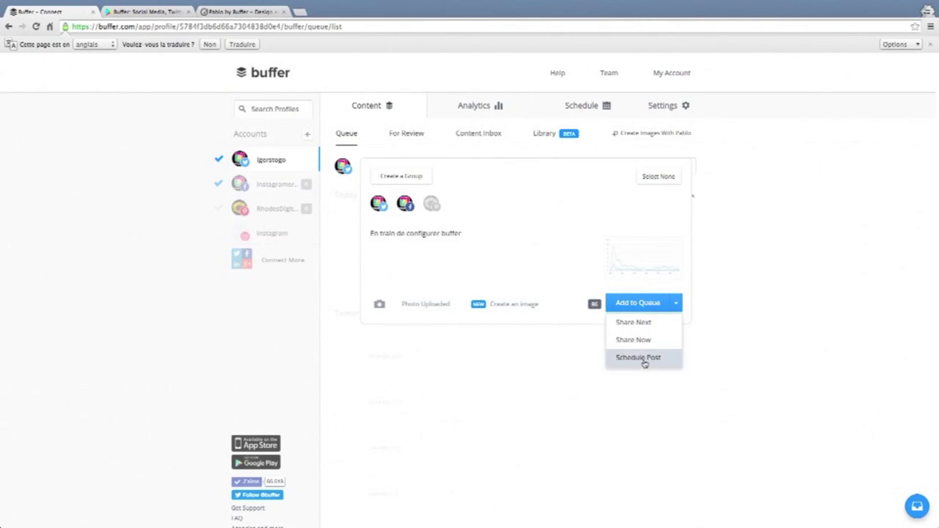
left_click(678, 303)
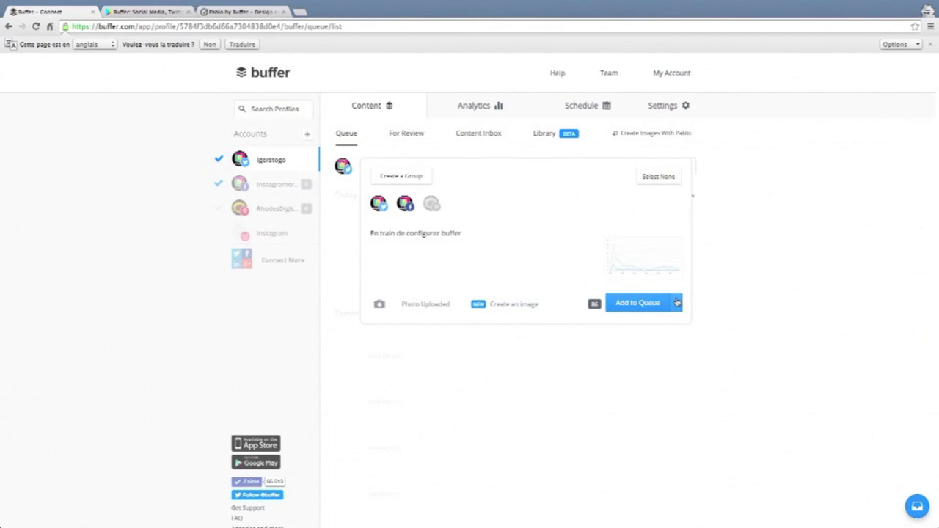
left_click(645, 305)
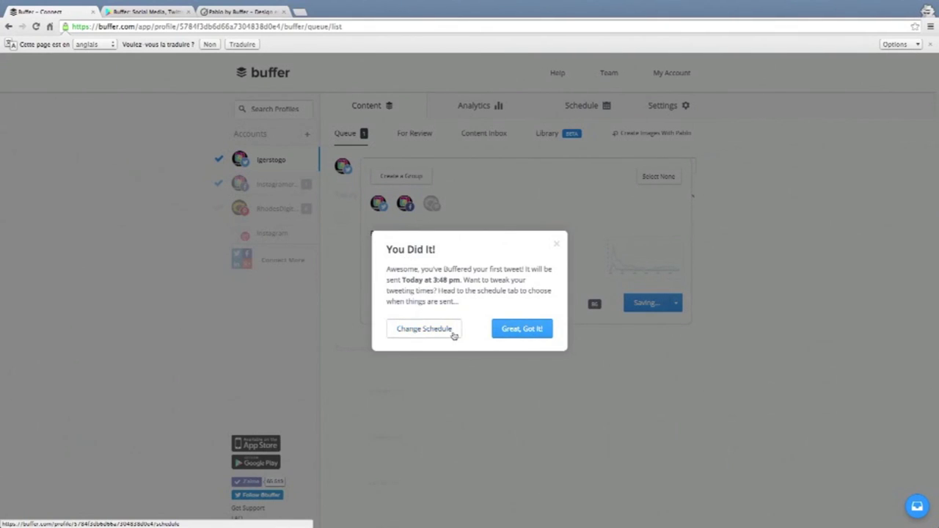
left_click(518, 329)
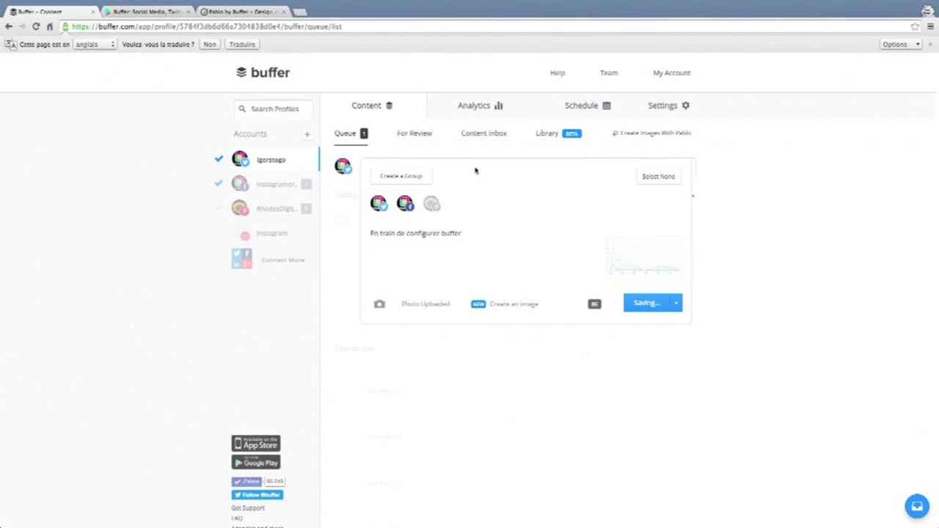
Switch to For Review and back to Queue to see the post scheduled today at 3:48 PM.
left_click(410, 138)
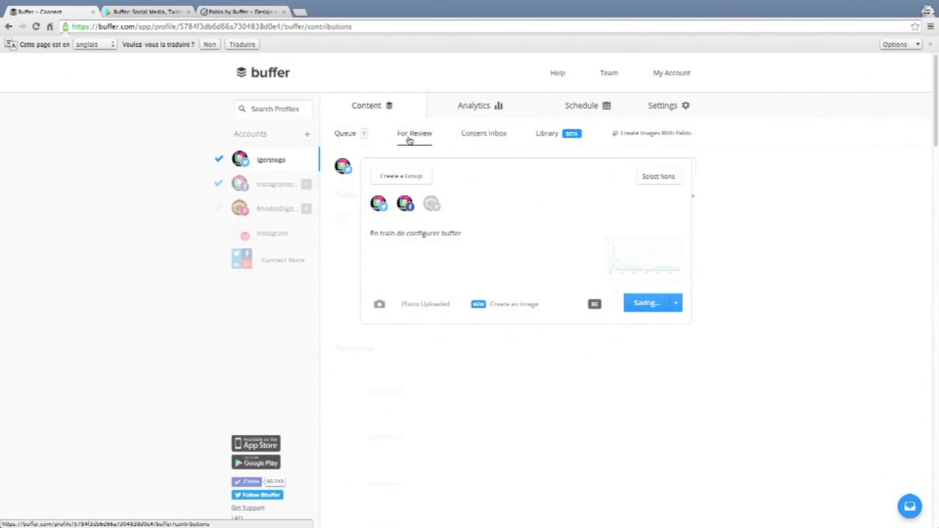
left_click(358, 138)
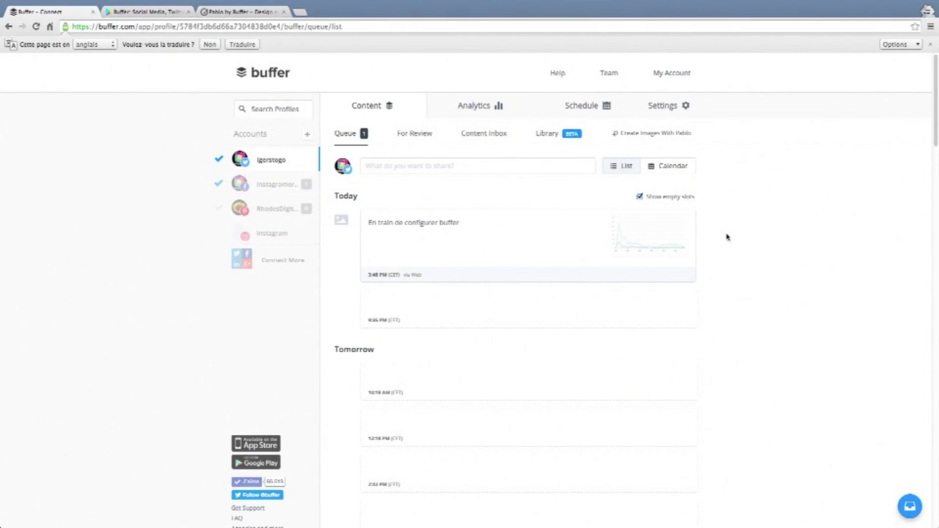
Keep the queued post's time unchanged and reopen the composer with the 'En train de configurer buffer' draft.
triple_click(707, 215)
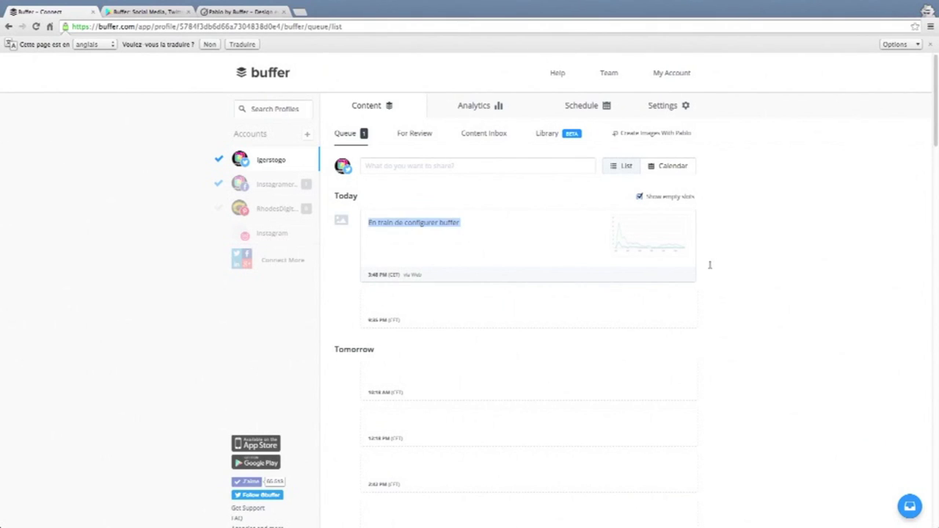
mouse_move(374, 277)
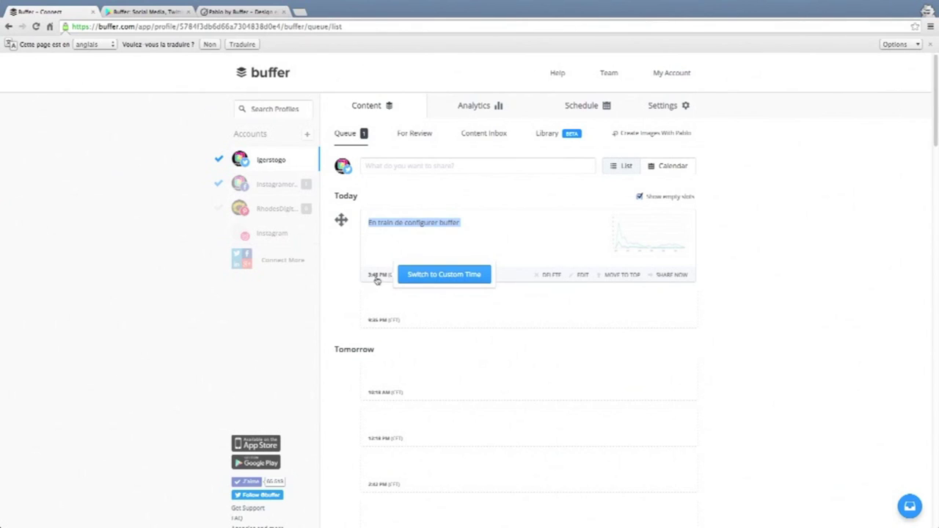
left_click(426, 276)
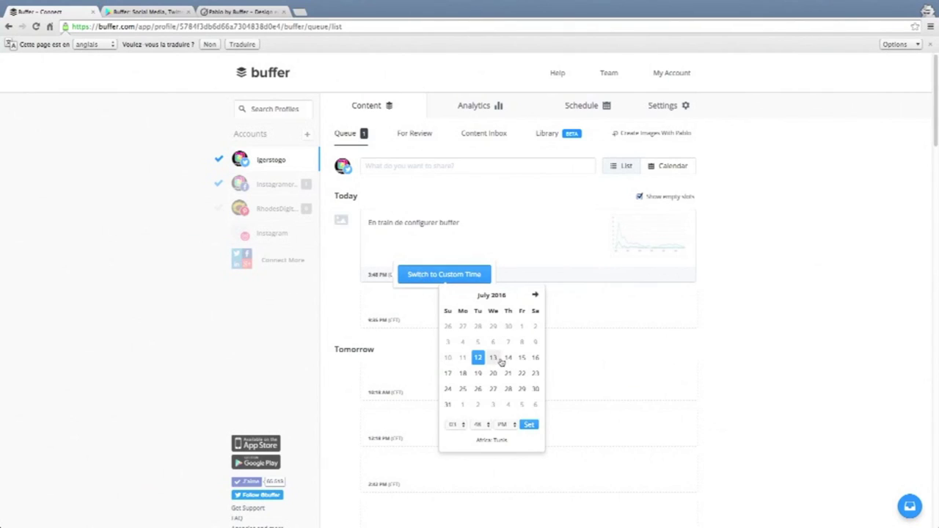
left_click(513, 280)
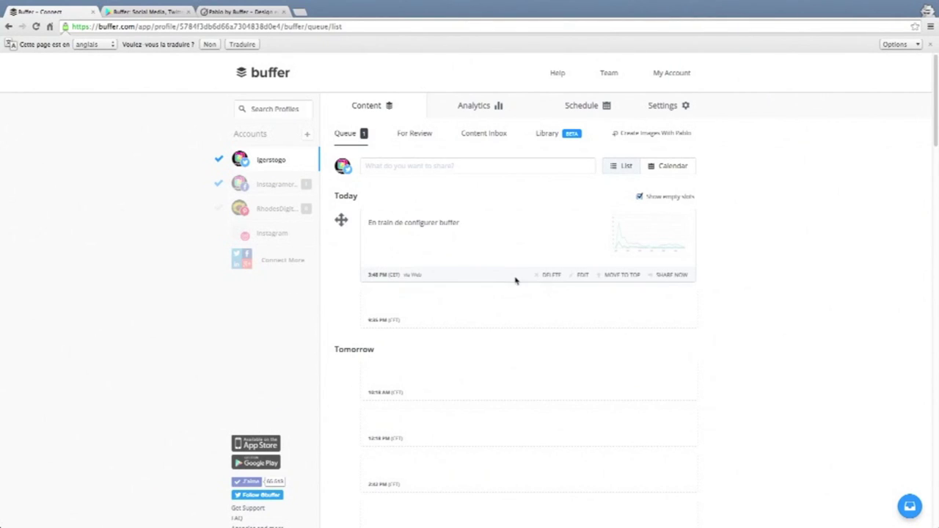
left_click(451, 169)
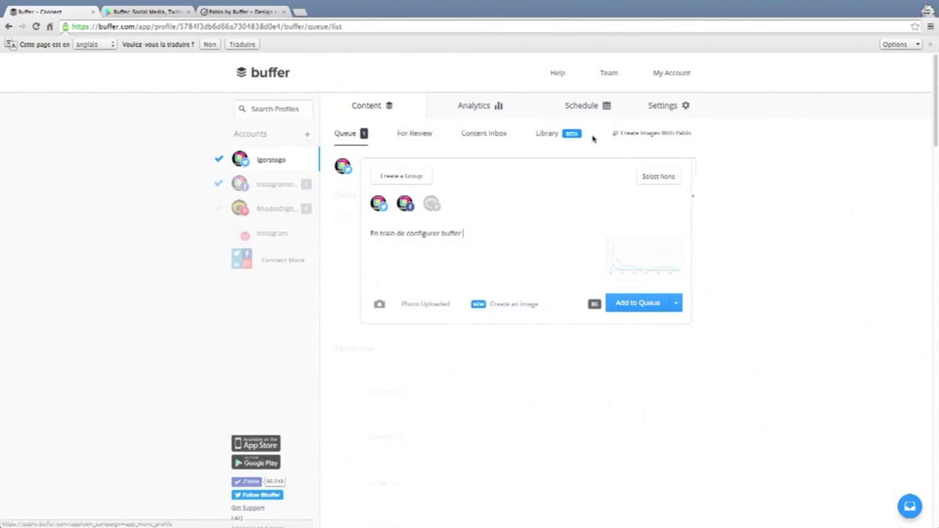
Go through Analytics to the Twitter profile's Schedule, with five daily times in the Tunis timezone.
left_click(496, 107)
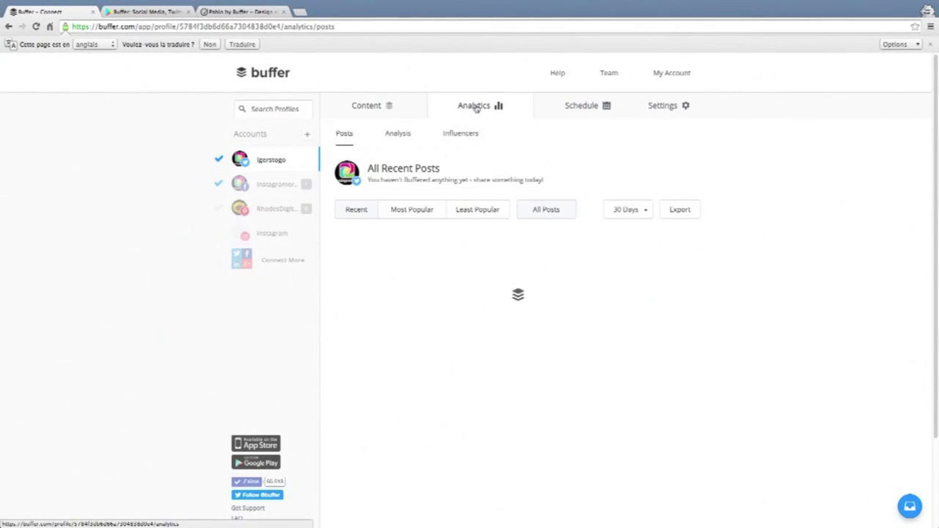
left_click(594, 105)
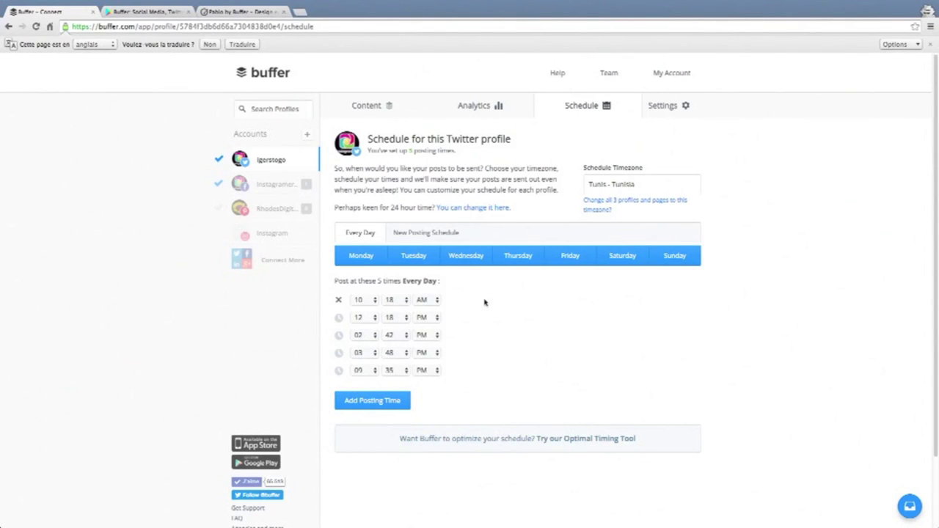
Limit posting days to Monday, Tuesday, Wednesday, Friday and Sunday.
left_click(378, 258)
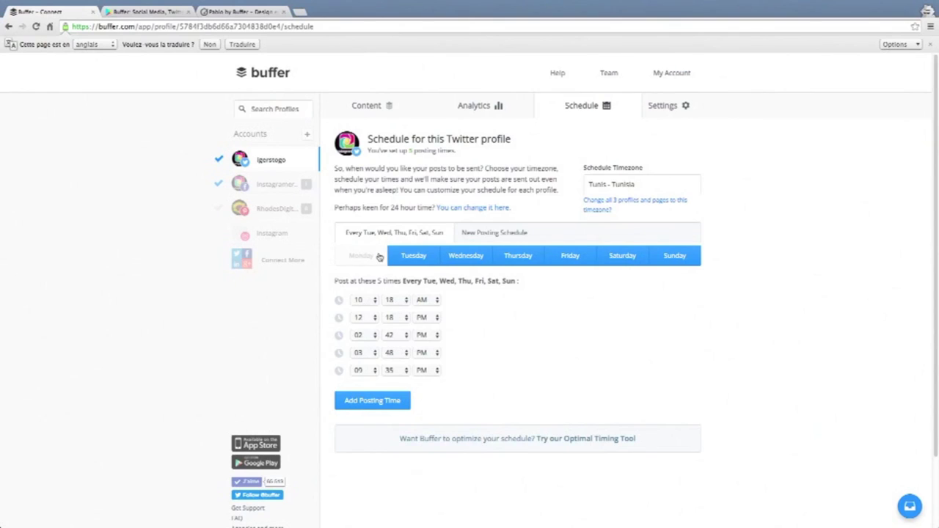
left_click(414, 257)
left_click(466, 256)
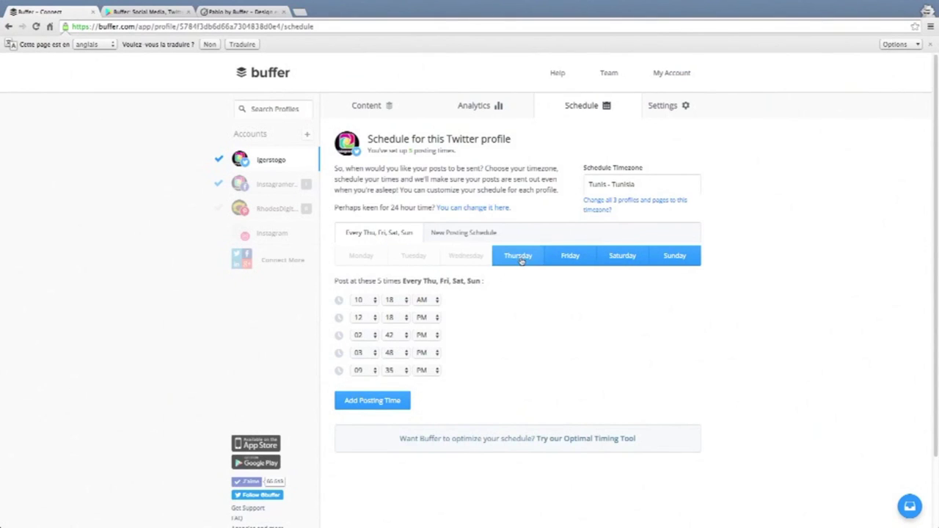
left_click(520, 257)
left_click(560, 256)
left_click(622, 257)
left_click(656, 262)
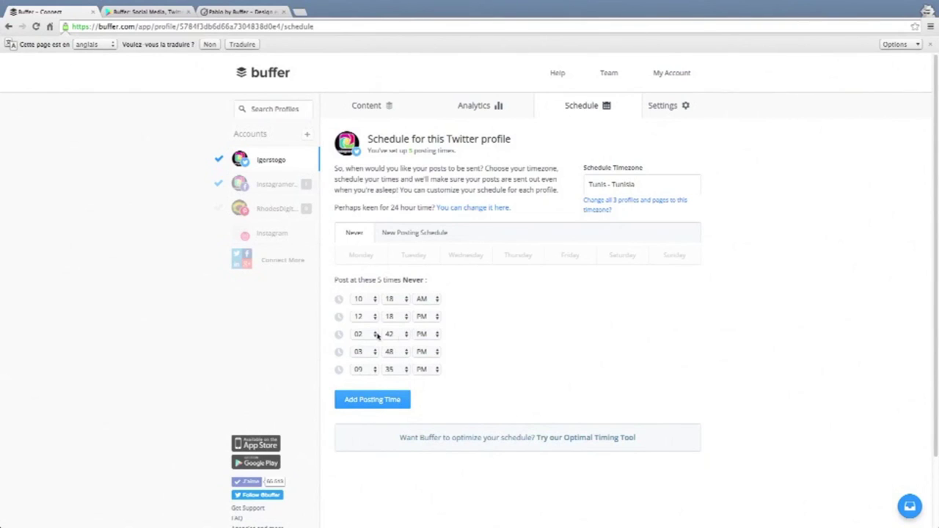
left_click(371, 257)
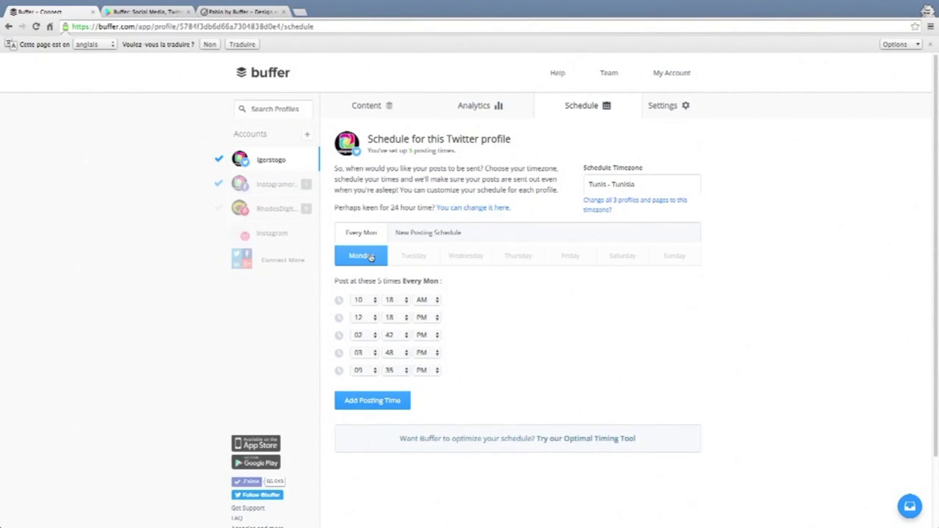
left_click(409, 257)
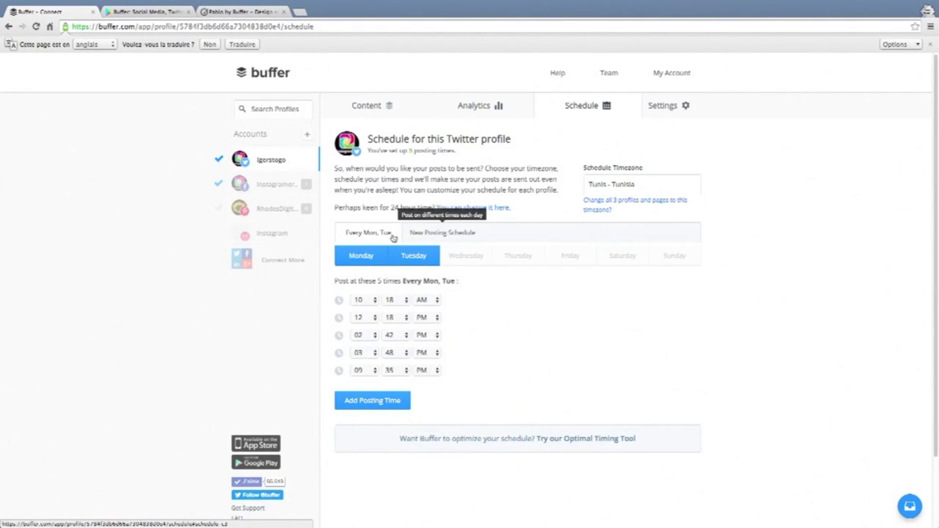
left_click(461, 260)
left_click(579, 265)
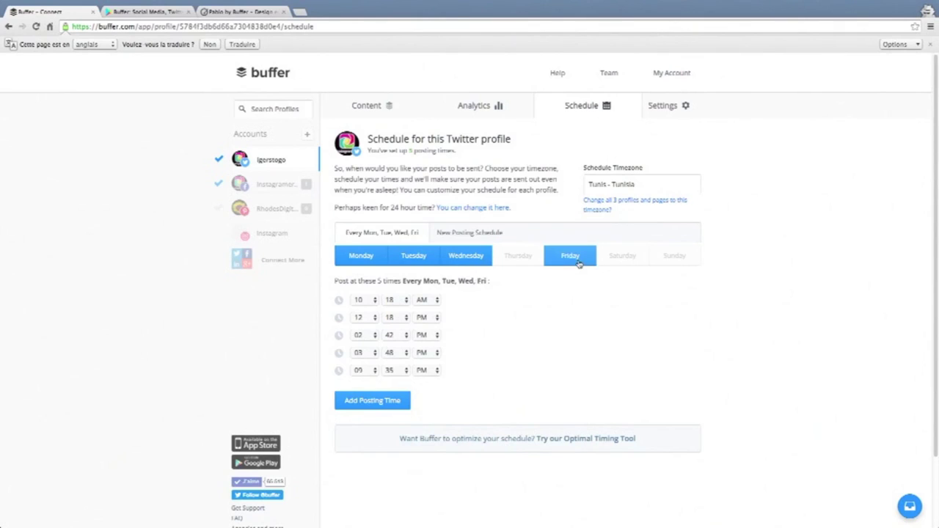
left_click(664, 256)
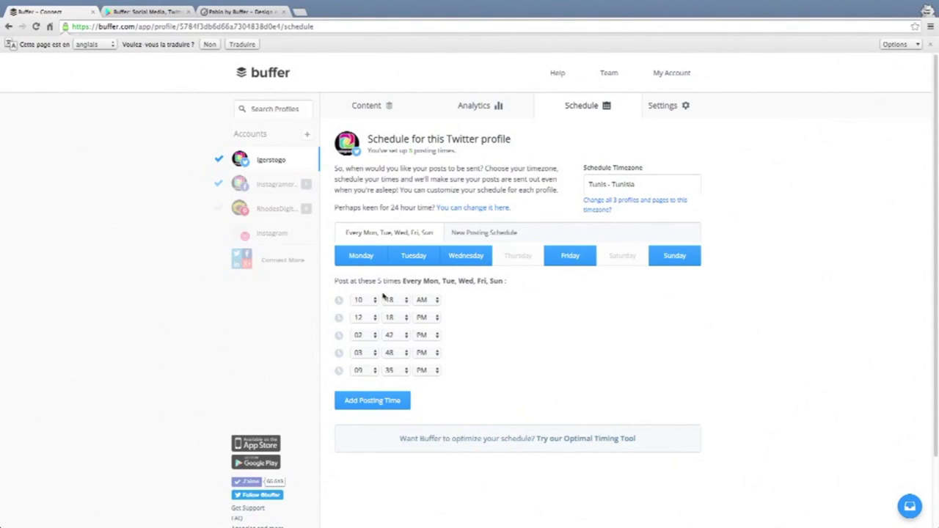
Add a sixth daily posting time with the hour set to 06, giving 06:58 AM.
left_click(369, 401)
left_click(363, 388)
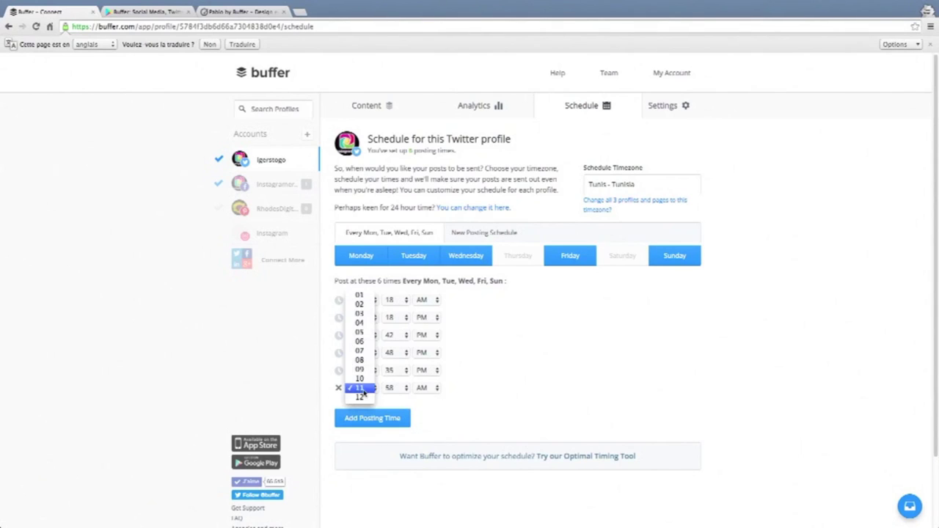
left_click(363, 342)
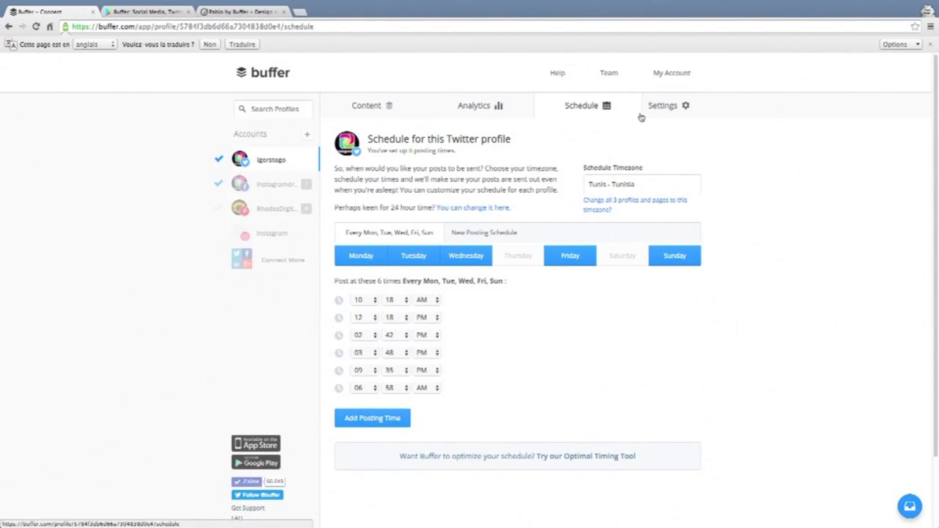
mouse_move(668, 114)
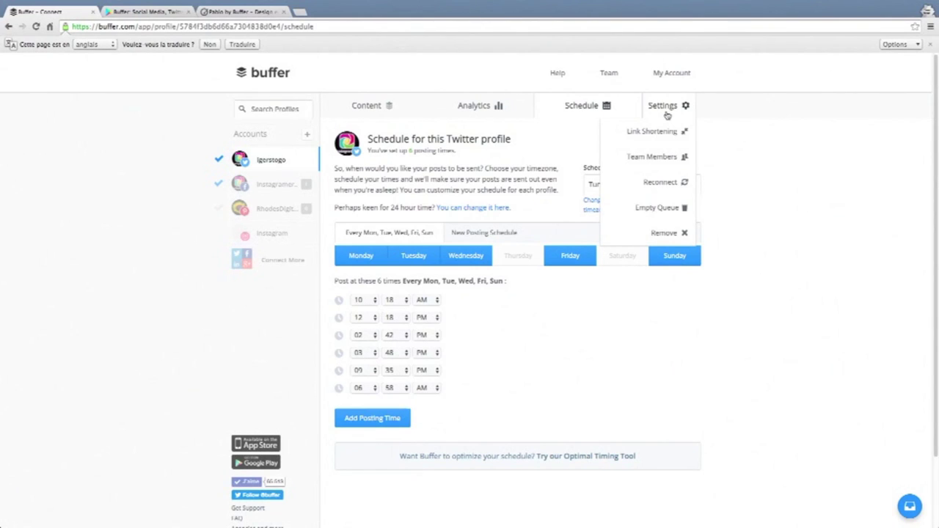
Move through the Analytics and Schedule tabs back to the Content queue, which now starts tomorrow at 6:58 AM.
left_click(505, 107)
left_click(412, 107)
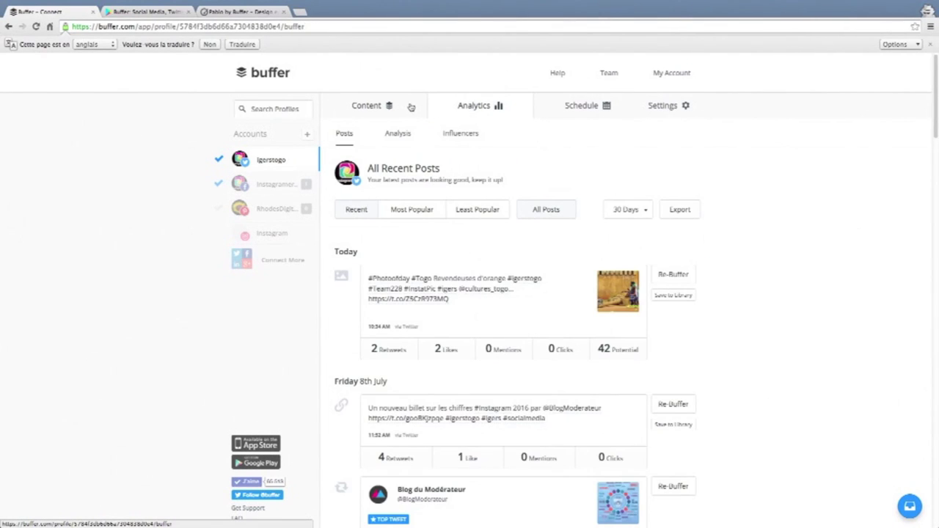
left_click(499, 112)
left_click(606, 107)
left_click(368, 105)
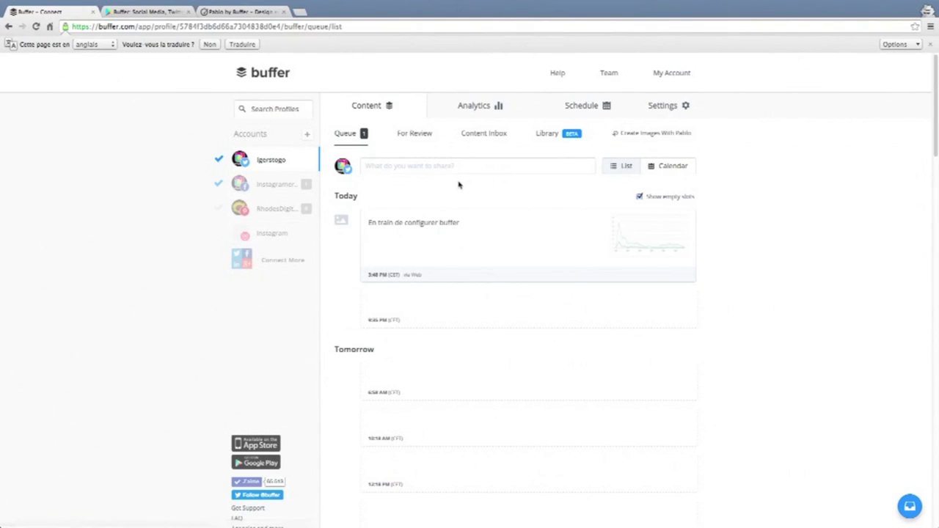